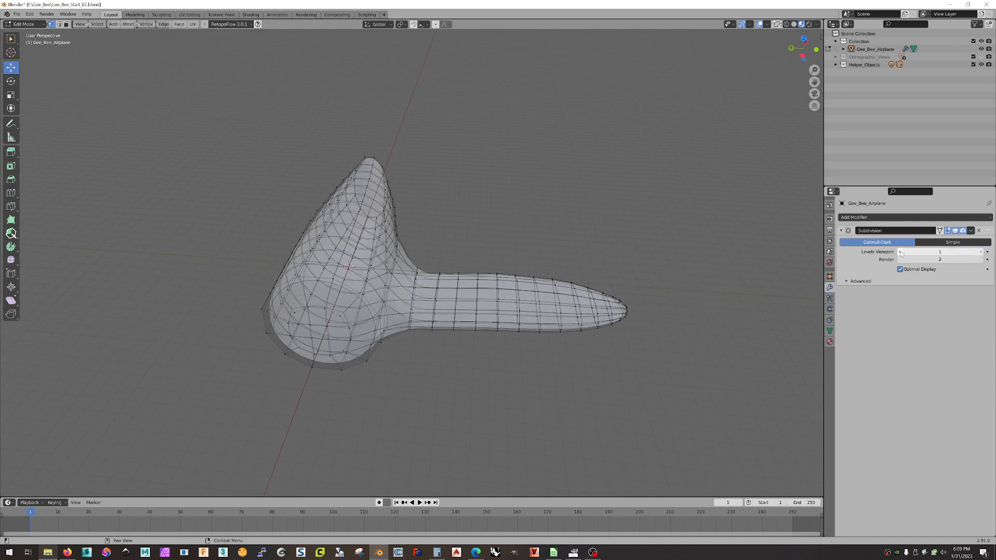
Set the viewport level of the airplane's Subdivision modifier to 0.
click(900, 252)
middle_drag(605, 204, 625, 218)
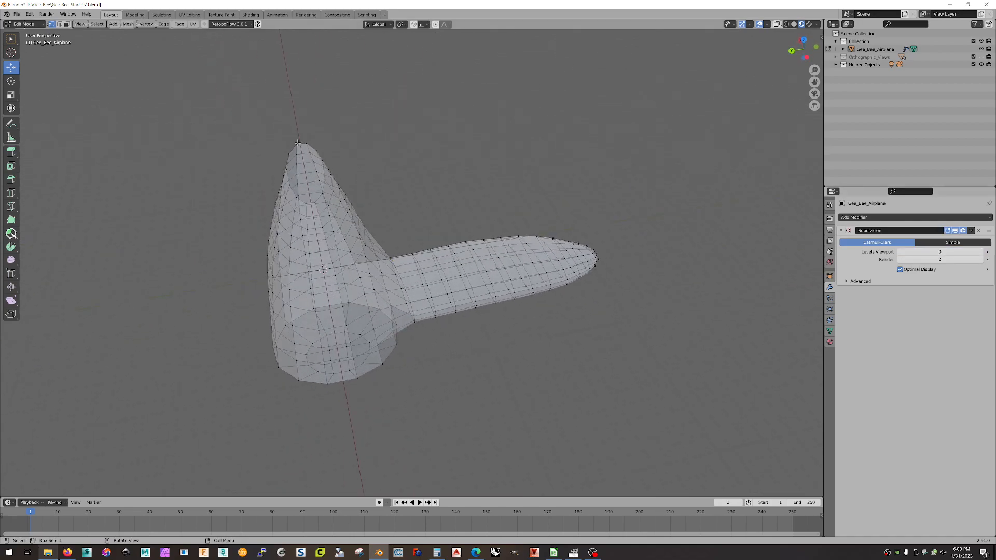
mouse_move(414, 226)
middle_down()
mouse_move(413, 205)
mouse_move(424, 204)
mouse_move(409, 213)
middle_up()
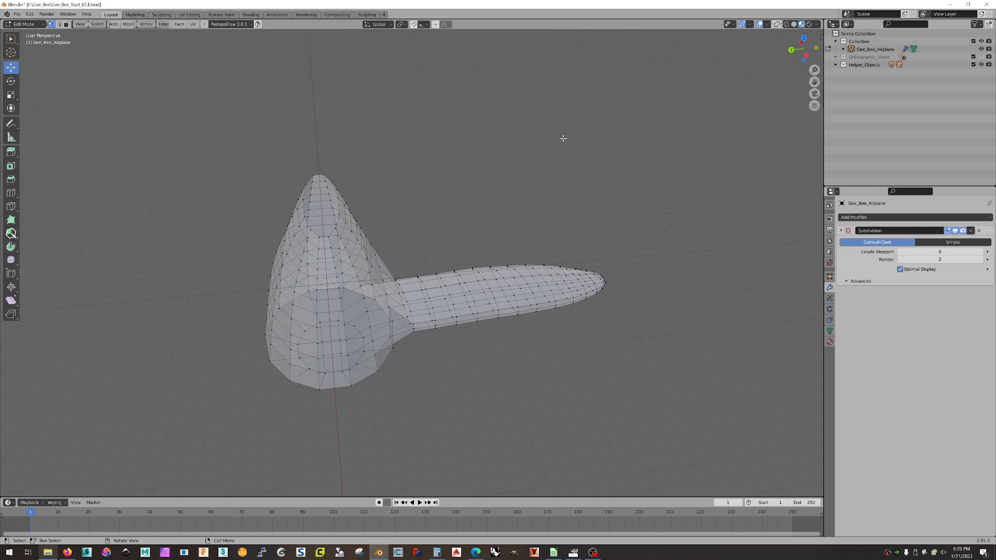
Select the face loop running lengthwise around the fuselage's centre line in face mode and delete its faces.
key(3)
middle_drag(440, 224, 409, 217)
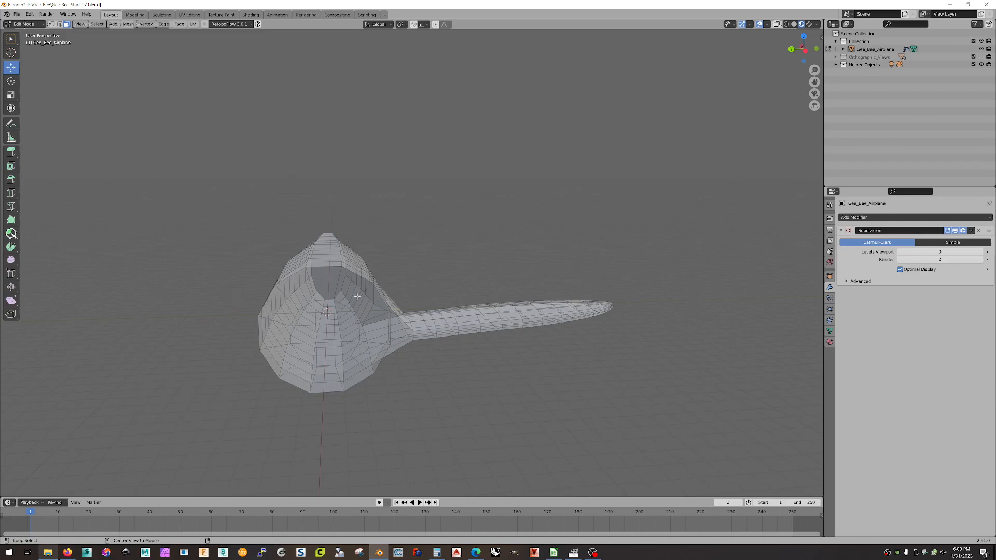
alt+click(323, 268)
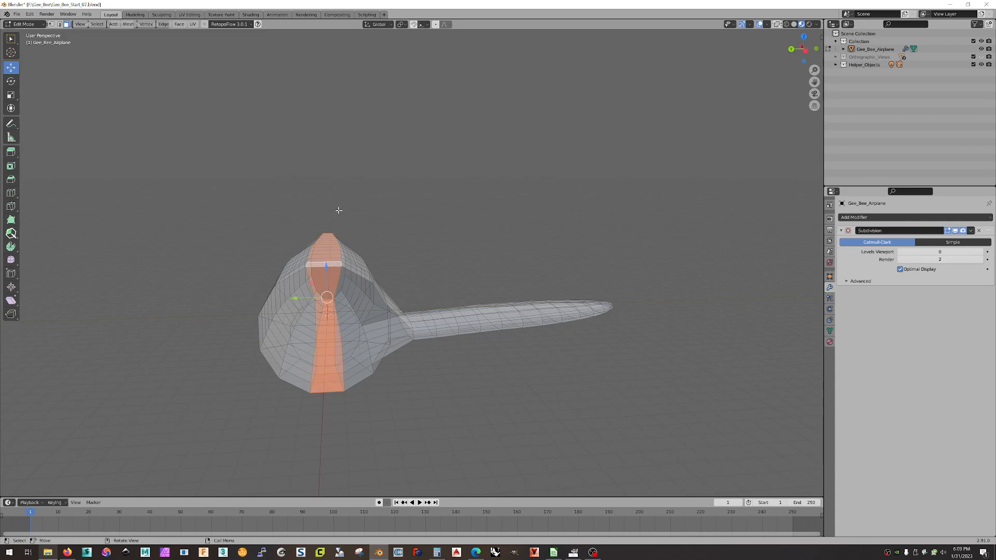
alt+click(336, 282)
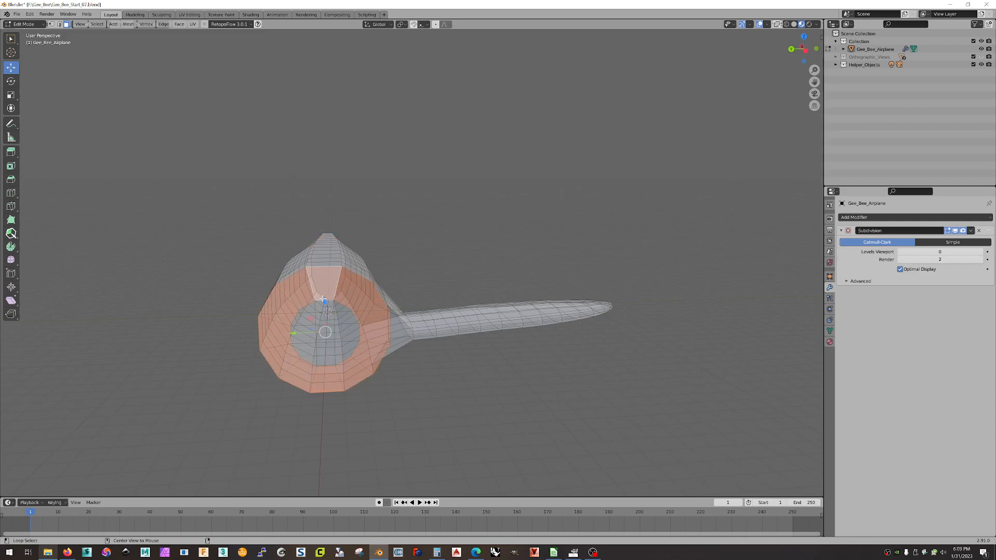
alt+click(322, 295)
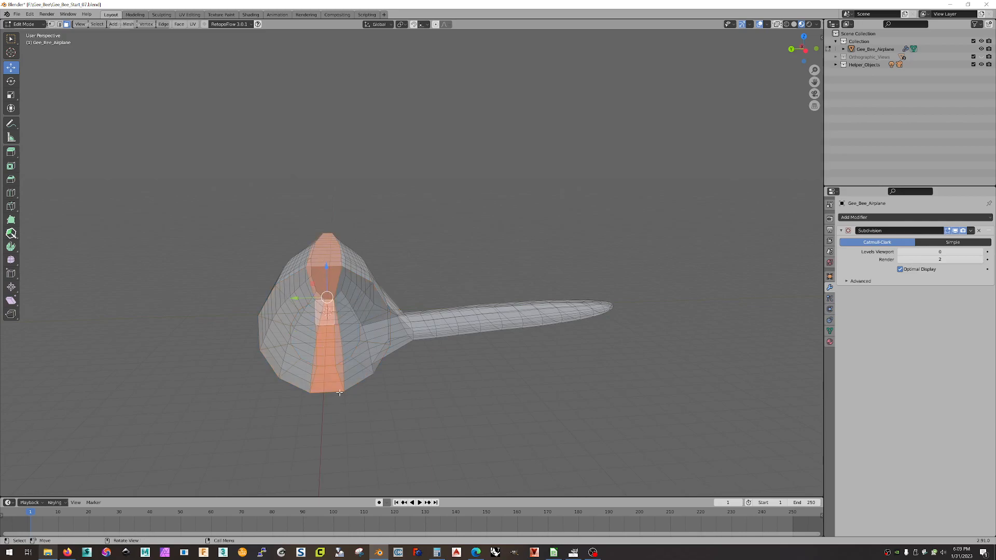
middle_drag(340, 210, 502, 234)
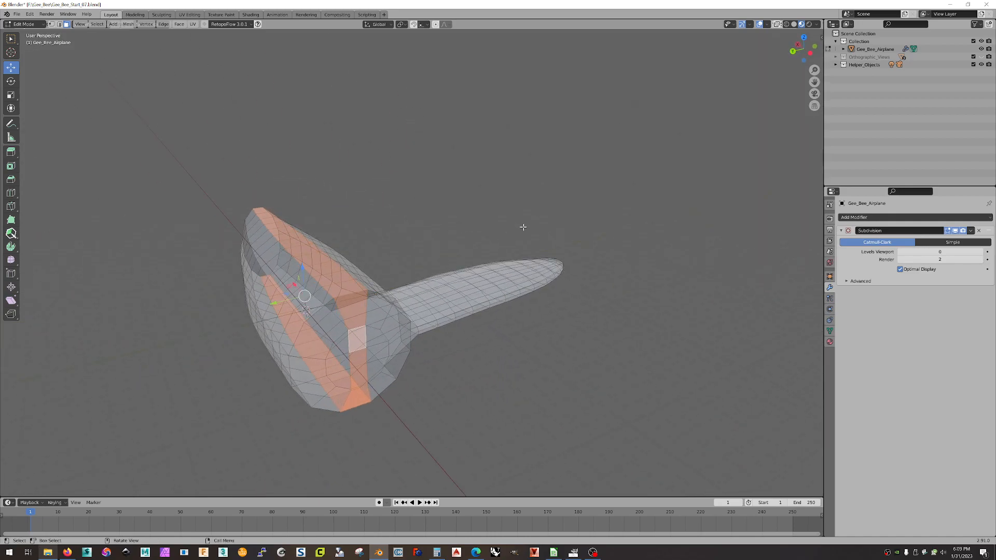
key(x)
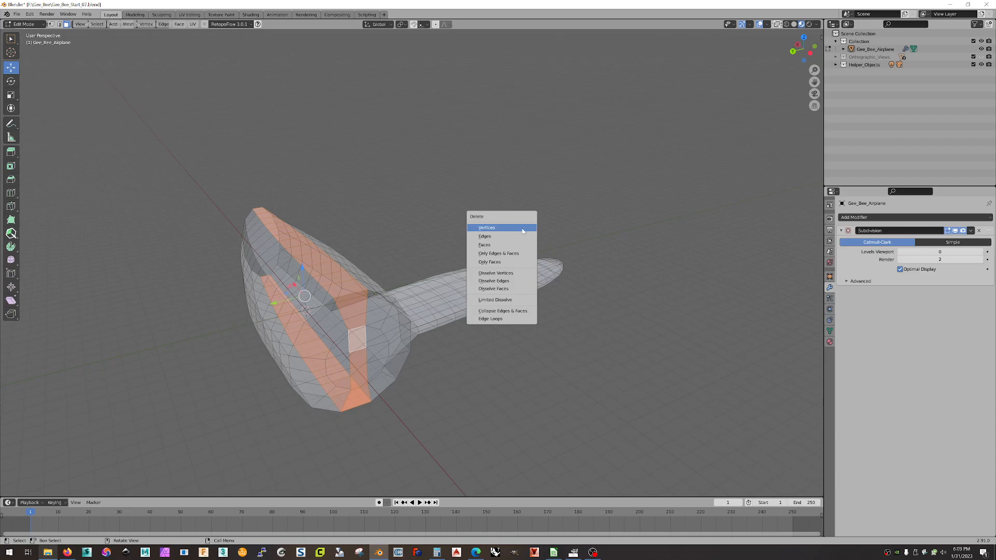
click(485, 245)
Select the fuselage half without the wing in wireframe shading, delete its faces, and restore the shaded view.
mouse_move(385, 256)
middle_down()
mouse_move(368, 250)
mouse_move(379, 248)
middle_up()
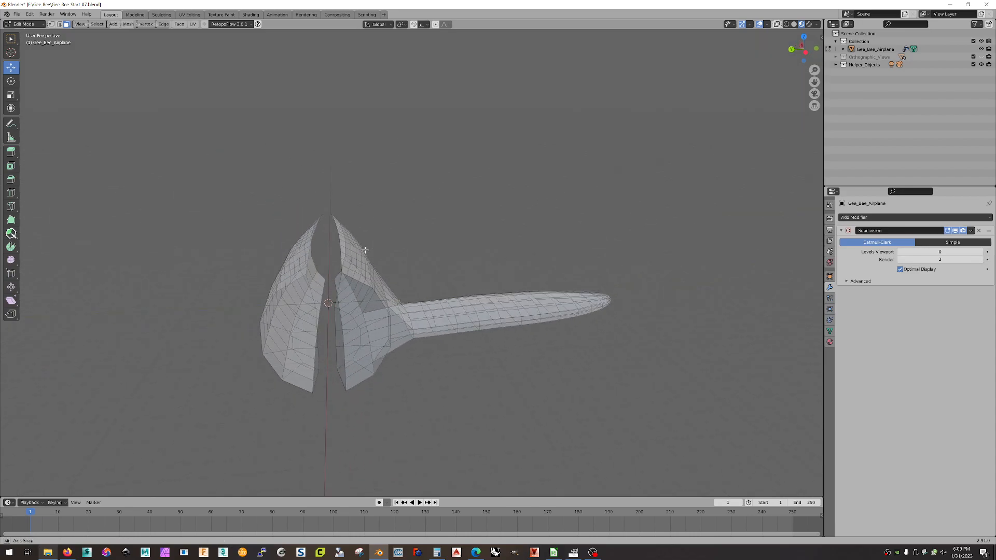
click(786, 23)
drag(186, 174, 327, 441)
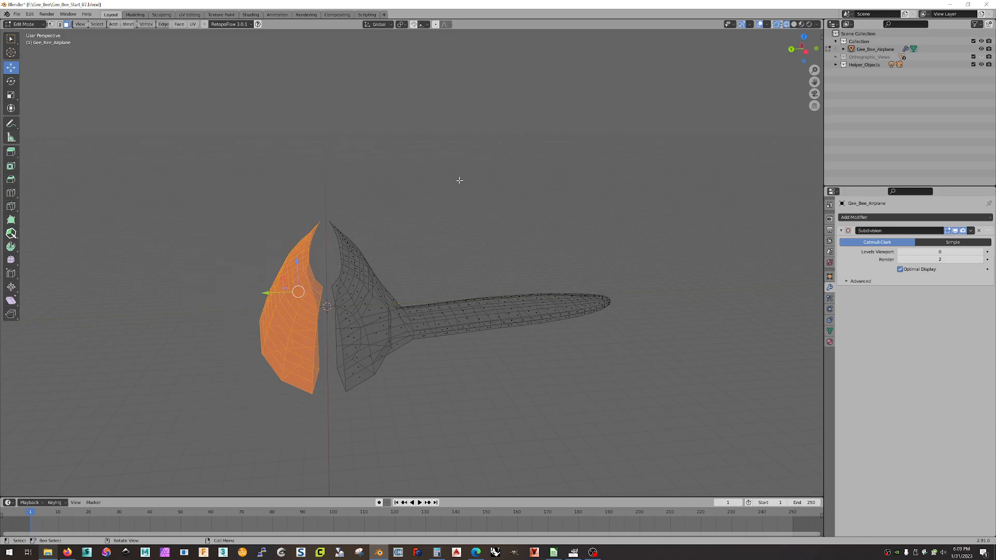
key(x)
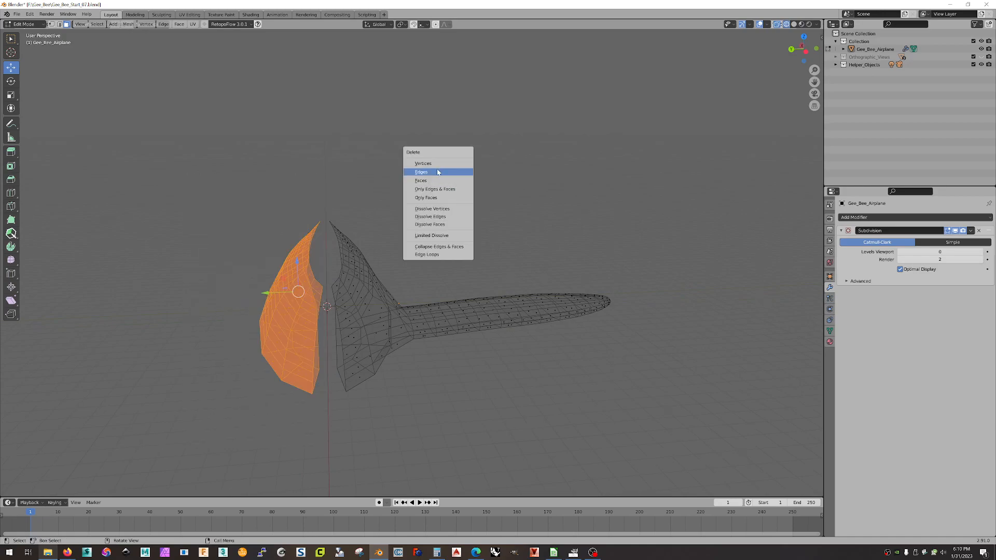
click(453, 180)
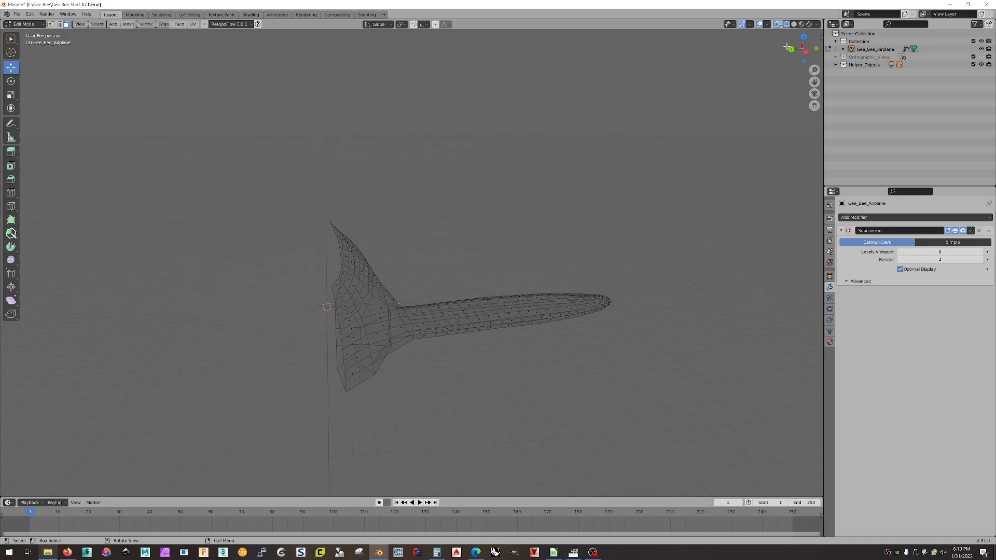
click(801, 24)
Switch to Object Mode, turn on the Face Orientation overlay, and use solid viewport shading.
mouse_move(514, 186)
middle_down()
mouse_move(450, 191)
mouse_move(569, 189)
mouse_move(537, 172)
mouse_move(467, 189)
mouse_move(497, 204)
mouse_move(470, 215)
mouse_move(434, 207)
mouse_move(462, 206)
middle_up()
click(41, 26)
click(26, 32)
click(767, 24)
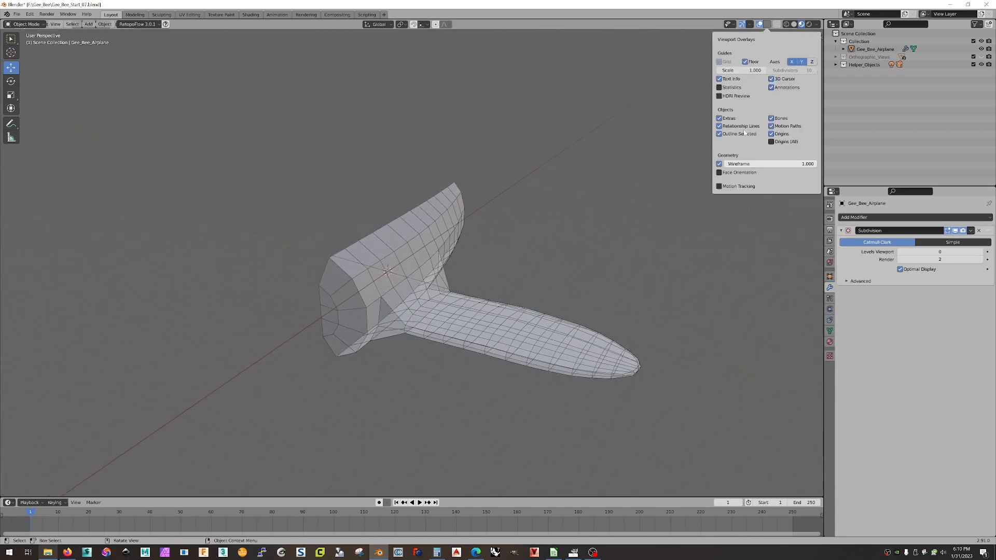
mouse_move(542, 210)
middle_down()
mouse_move(611, 207)
mouse_move(540, 201)
middle_up()
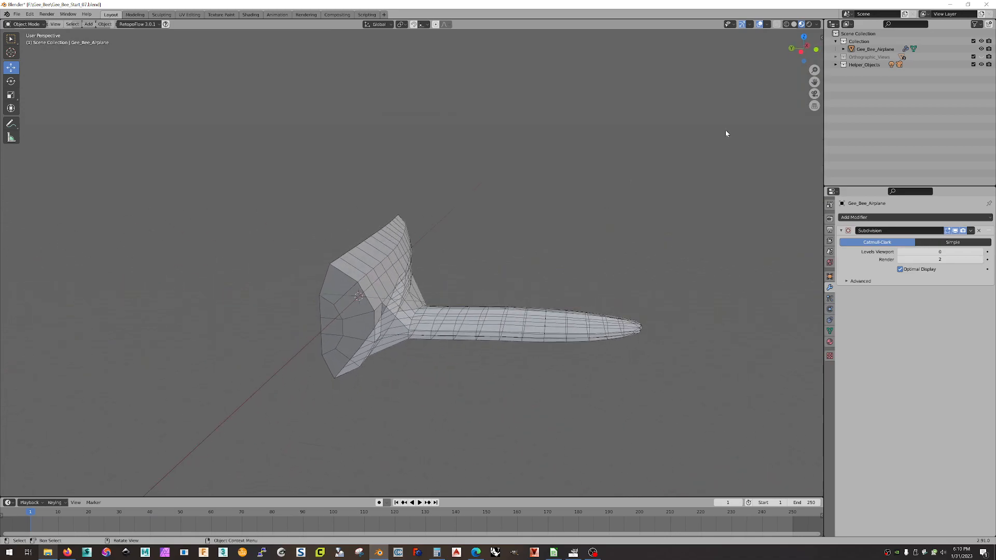
click(794, 24)
mouse_move(597, 186)
middle_down()
mouse_move(684, 189)
mouse_move(563, 189)
mouse_move(565, 197)
mouse_move(647, 191)
mouse_move(573, 201)
mouse_move(614, 197)
mouse_move(599, 203)
middle_up()
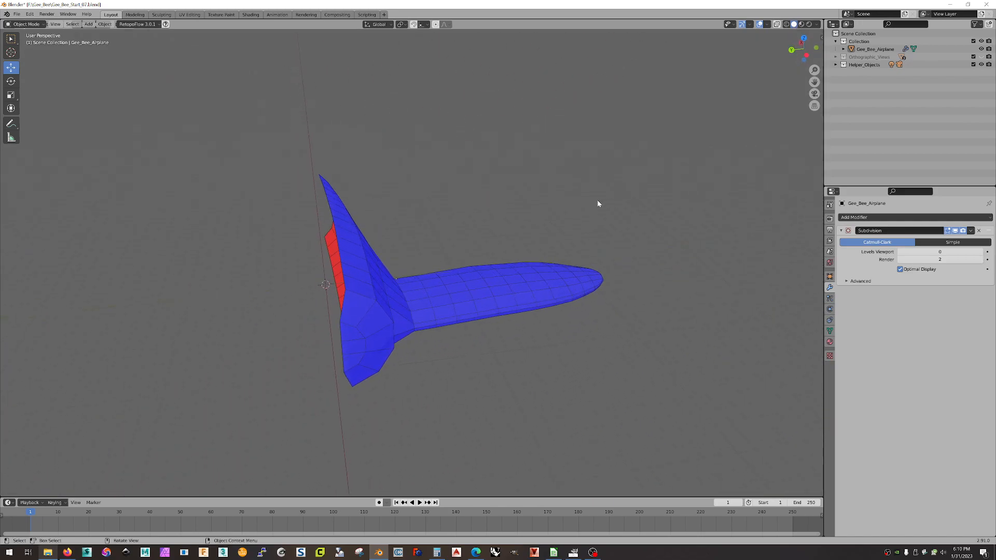
Select the remaining airplane half and set the transform pivot point to 3D Cursor.
click(478, 288)
middle_drag(505, 216, 399, 214)
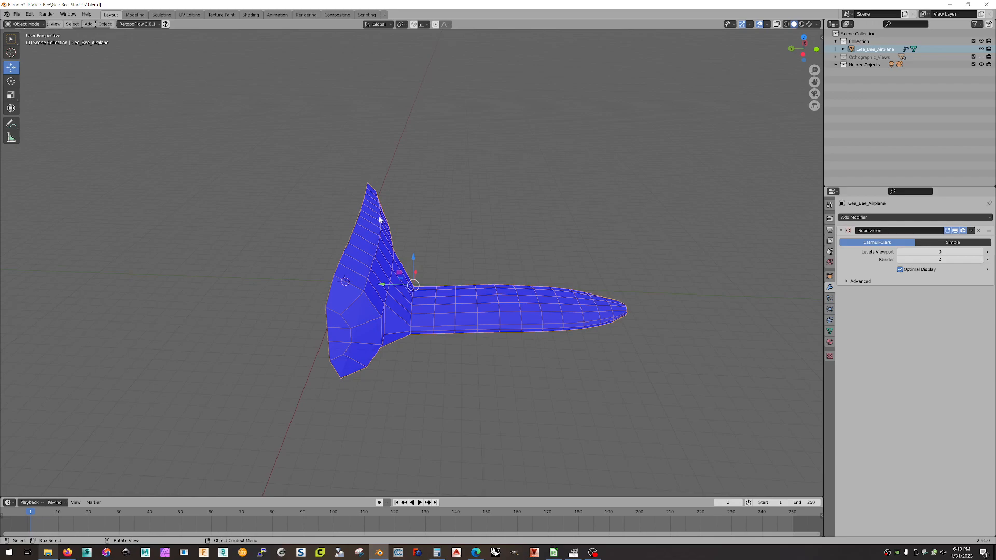
middle_drag(381, 252, 464, 277)
middle_drag(411, 226, 422, 83)
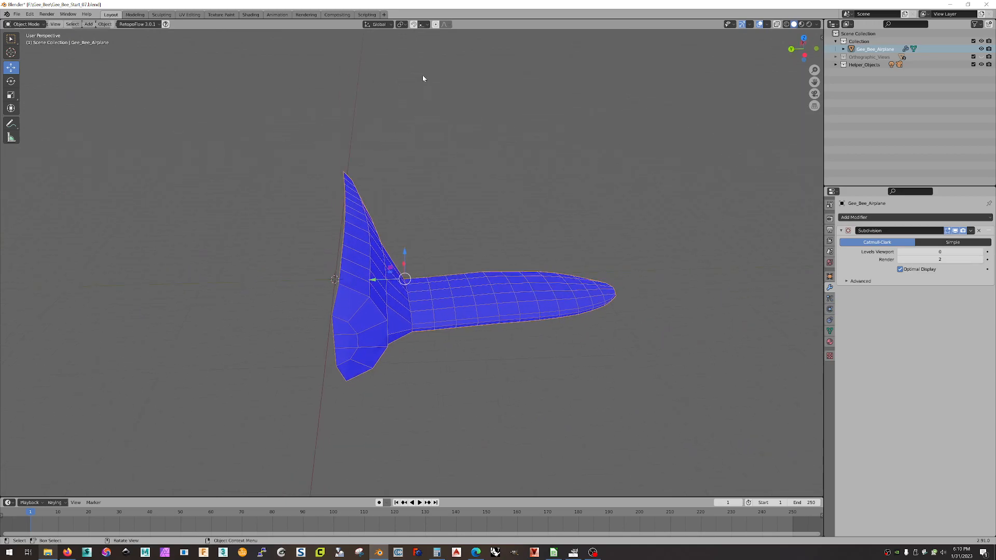
click(402, 25)
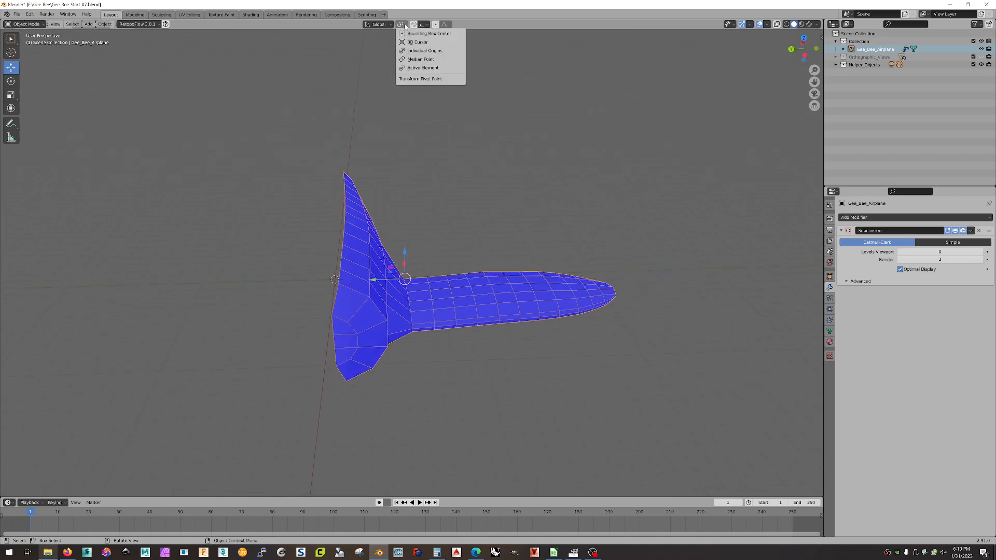
click(412, 41)
middle_drag(402, 82, 414, 151)
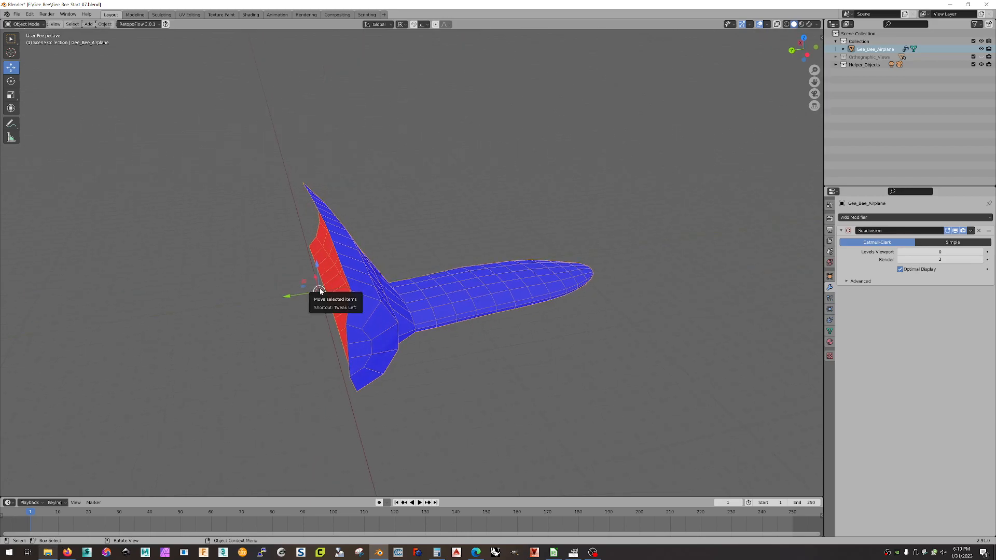
mouse_move(525, 142)
middle_down()
mouse_move(503, 151)
mouse_move(496, 141)
mouse_move(521, 146)
middle_up()
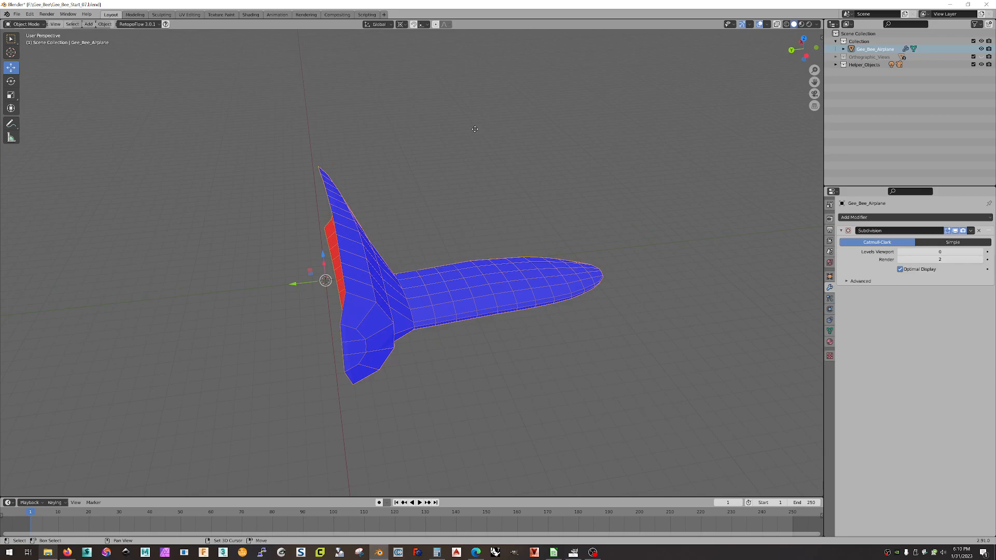
key(shift+d)
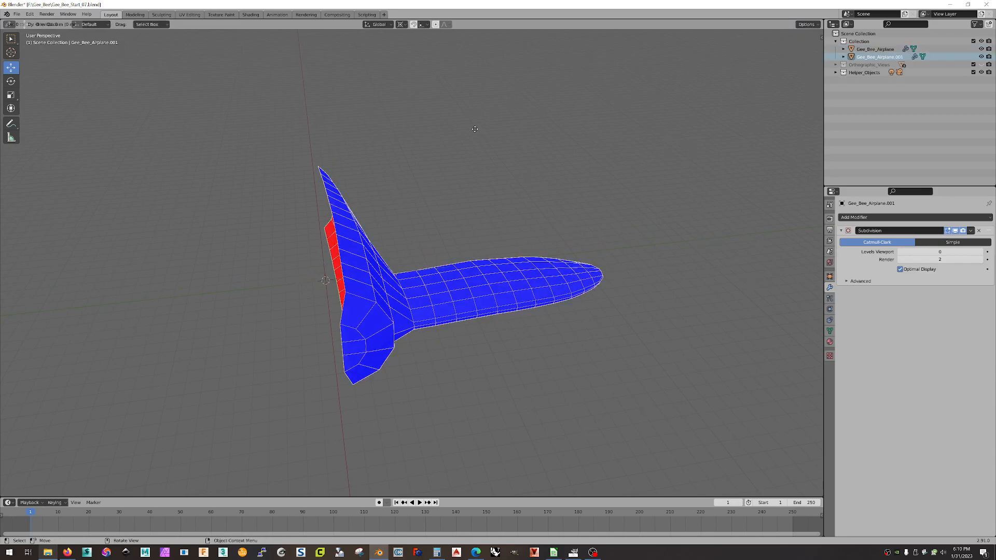
click(465, 205)
key(ctrl+z)
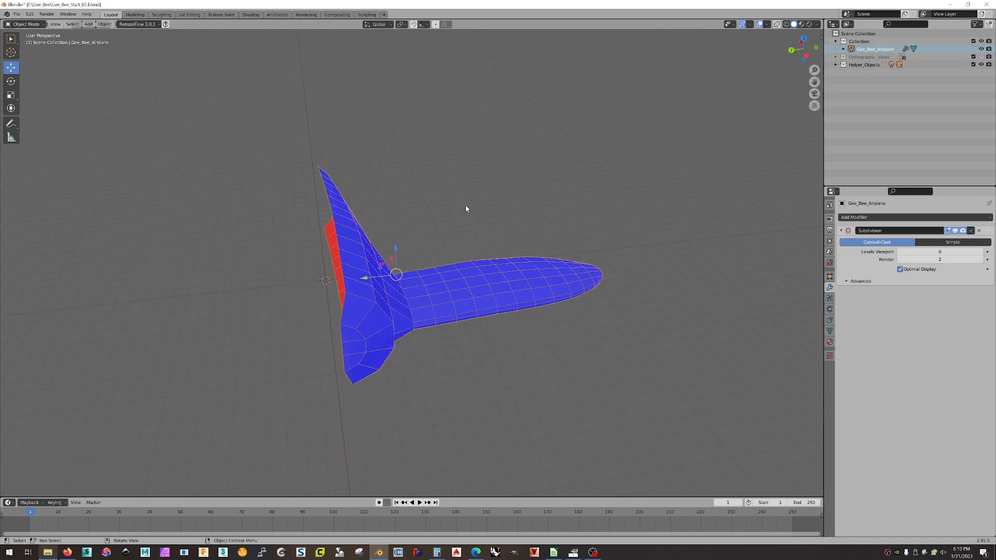
Duplicate the airplane half in place and change the transform pivot point to 3D Cursor.
key(shift+d)
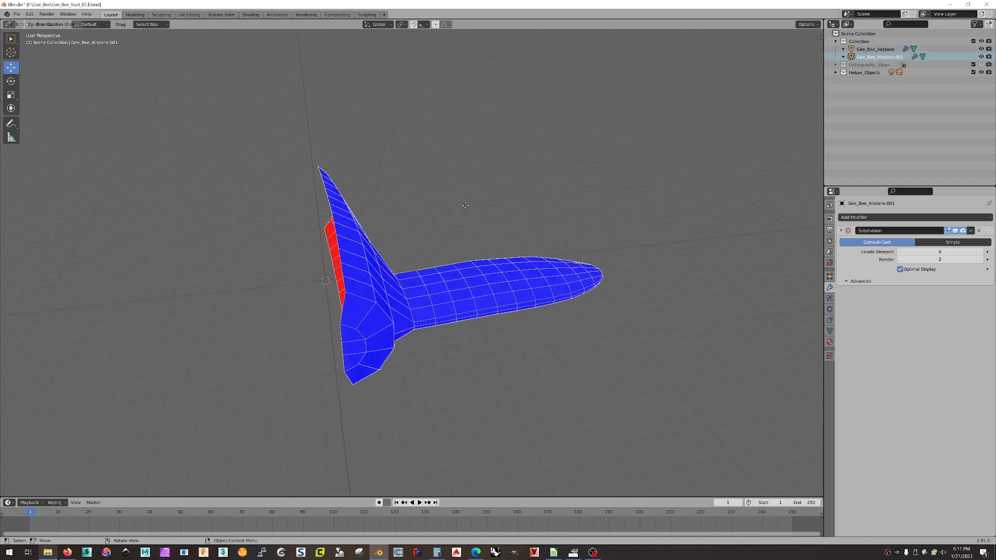
click(465, 206)
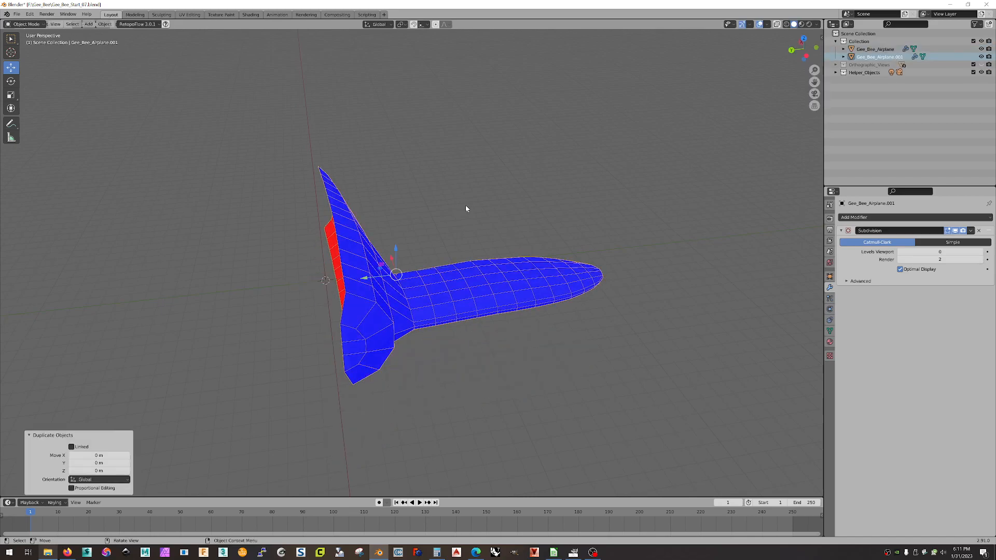
right_click(450, 277)
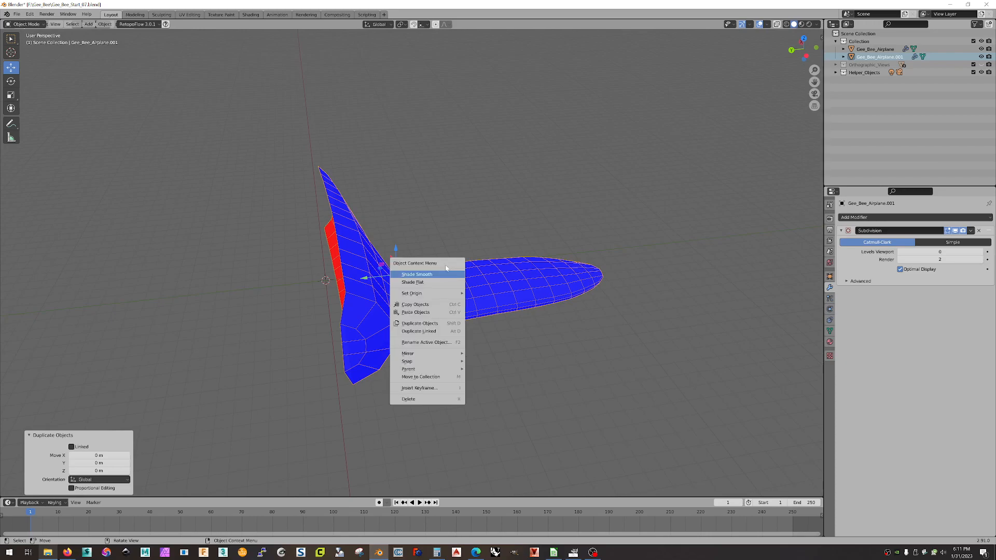
mouse_move(449, 355)
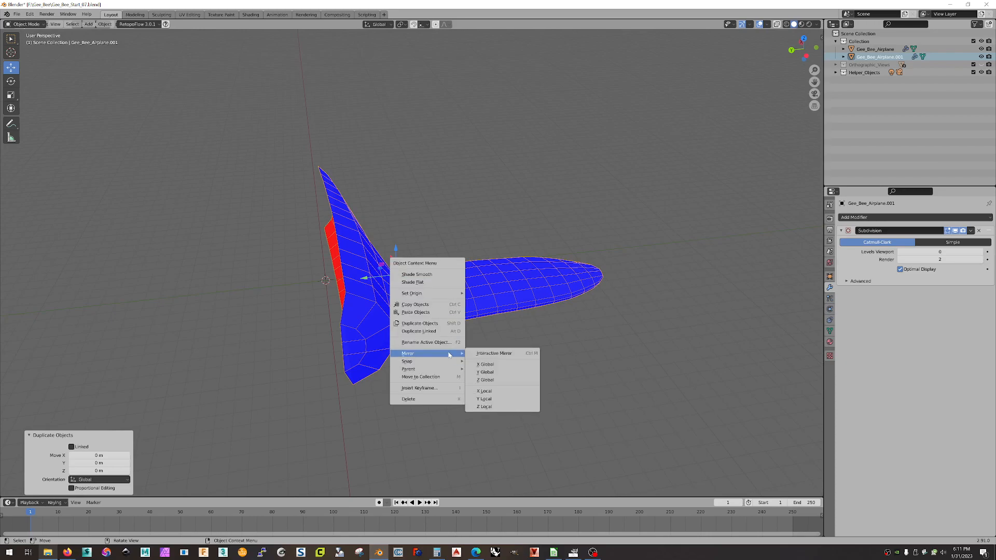
click(403, 24)
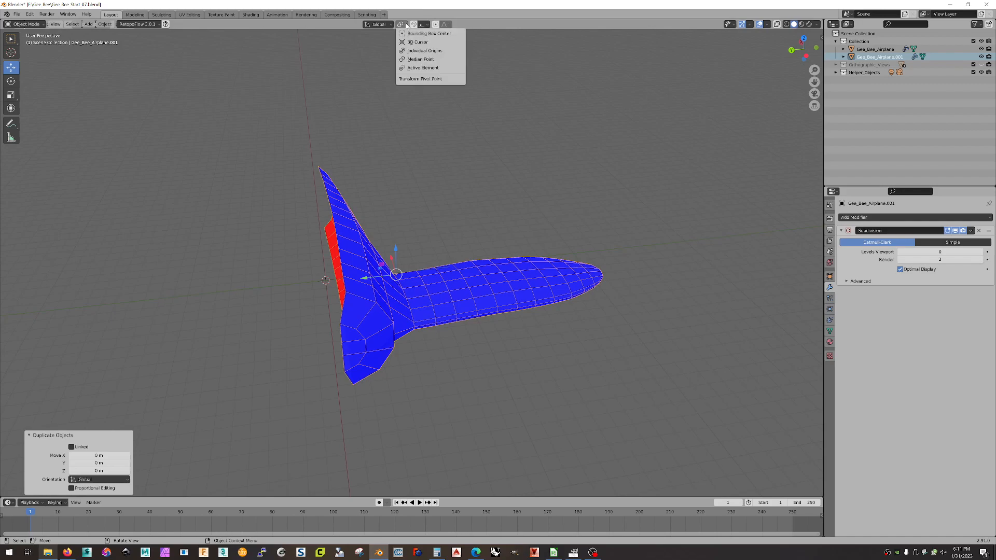
click(412, 42)
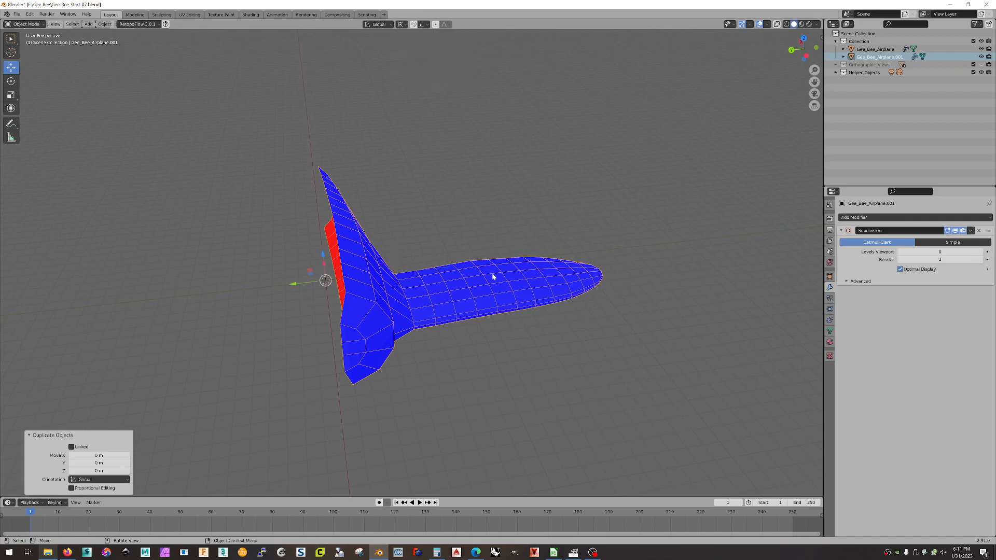
Try mirroring the duplicated half across the global Y axis and delete the mirrored copy.
right_click(444, 285)
mouse_move(441, 361)
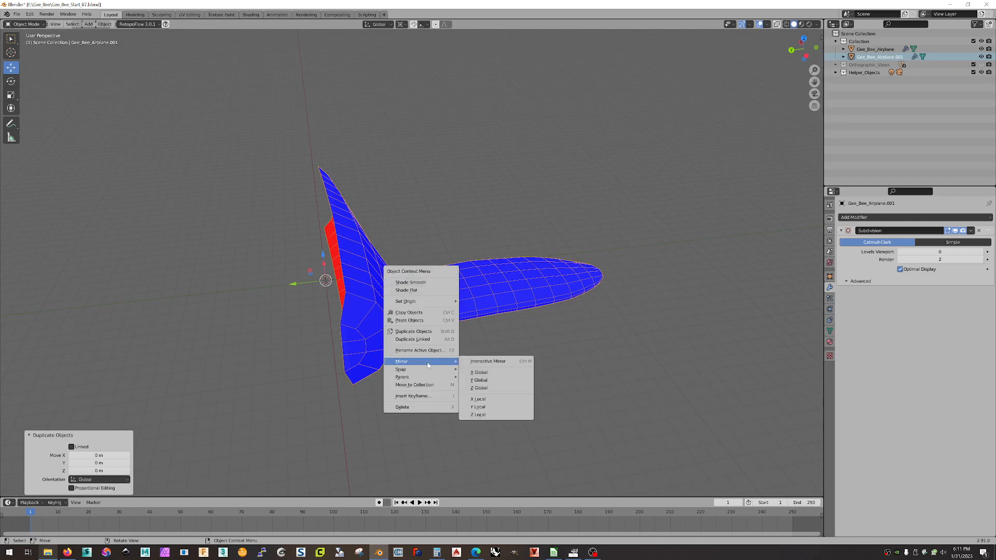
click(491, 380)
middle_drag(489, 382, 465, 355)
scroll(491, 347, down, 4)
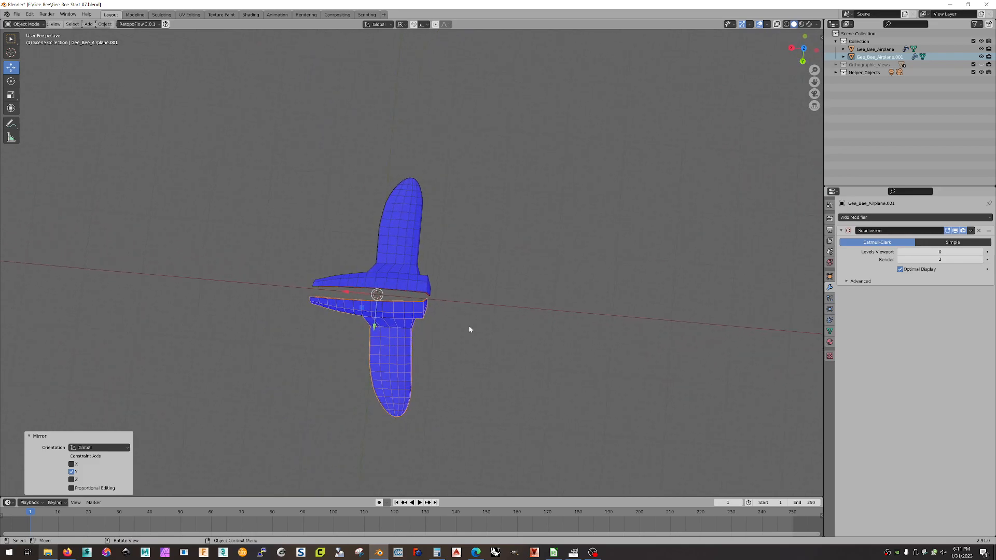
key(Delete)
Select the original airplane half and apply all its transforms: location, rotation and scale.
middle_drag(505, 326, 427, 291)
click(426, 262)
scroll(431, 279, up, 6)
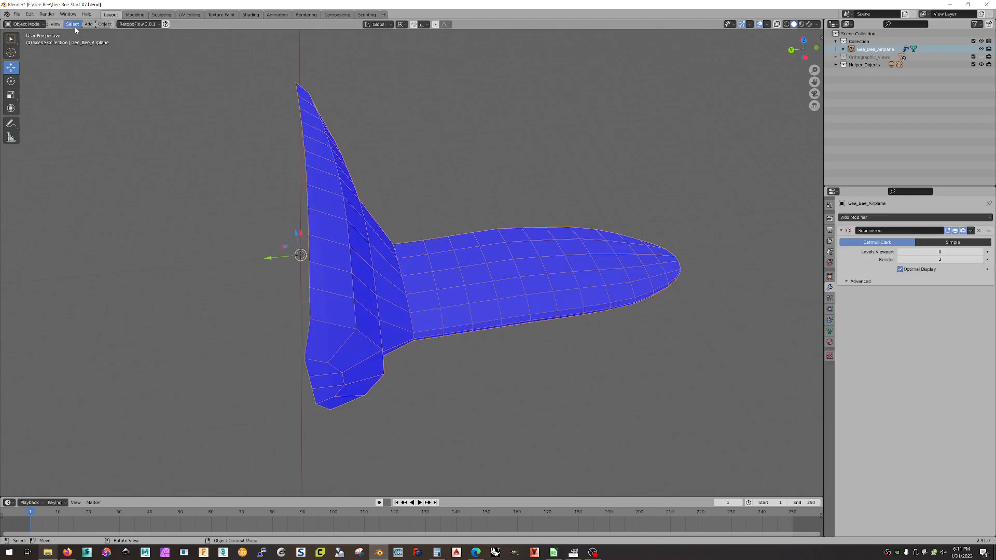
click(107, 25)
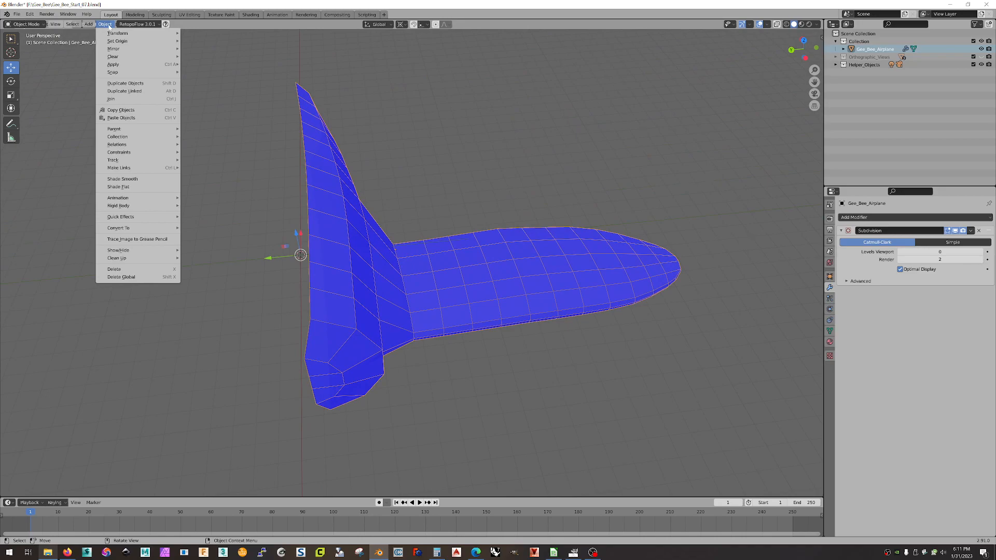
mouse_move(150, 64)
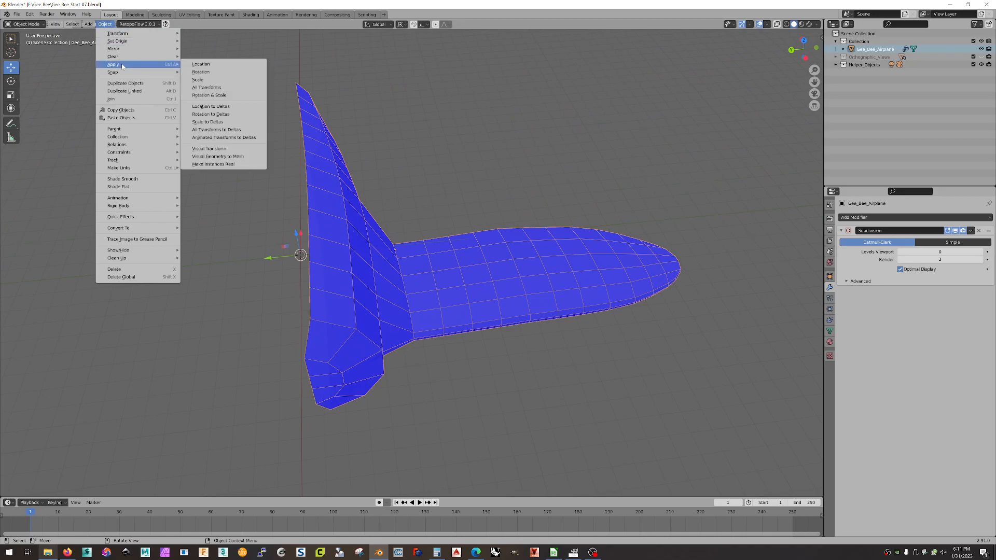
click(209, 88)
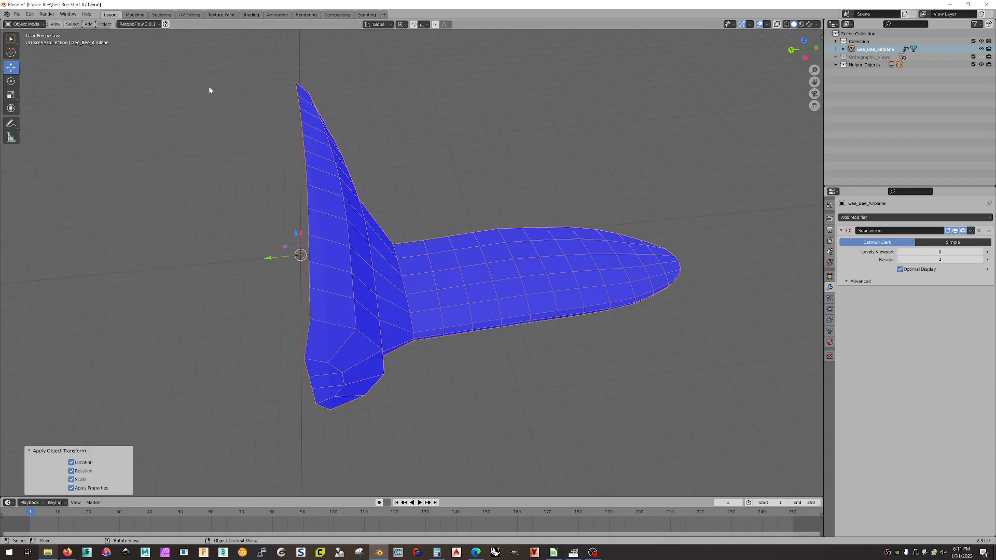
click(175, 205)
mouse_move(206, 218)
middle_down()
mouse_move(224, 213)
mouse_move(206, 206)
mouse_move(200, 220)
middle_up()
click(426, 280)
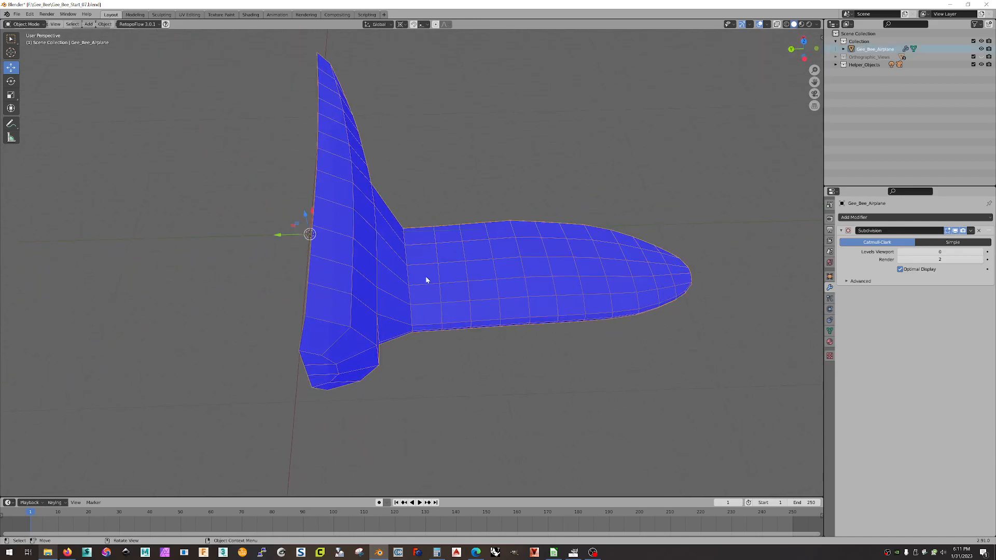
Duplicate the airplane half in place and mirror the copy across the global Y axis.
key(shift+d)
right_click(465, 196)
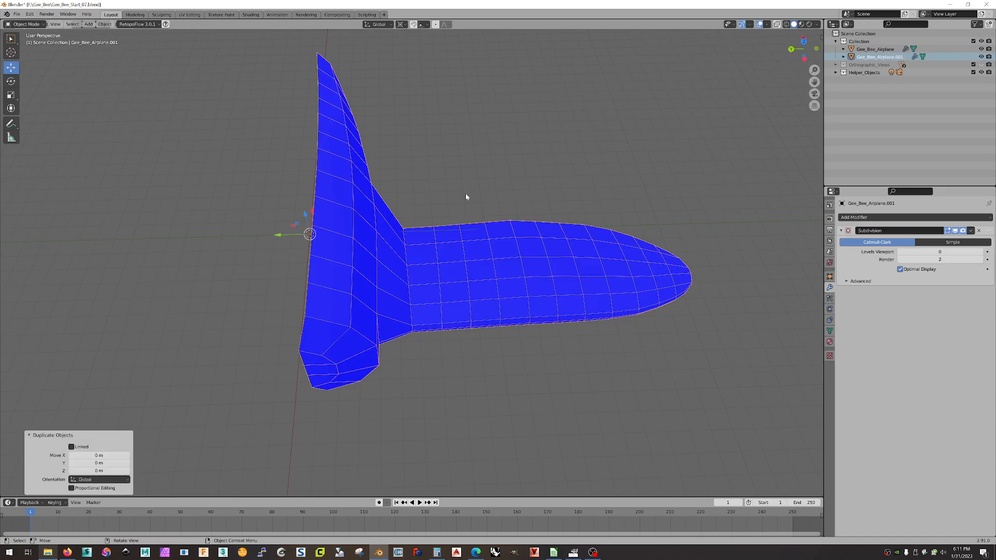
middle_drag(441, 269, 289, 262)
right_click(436, 263)
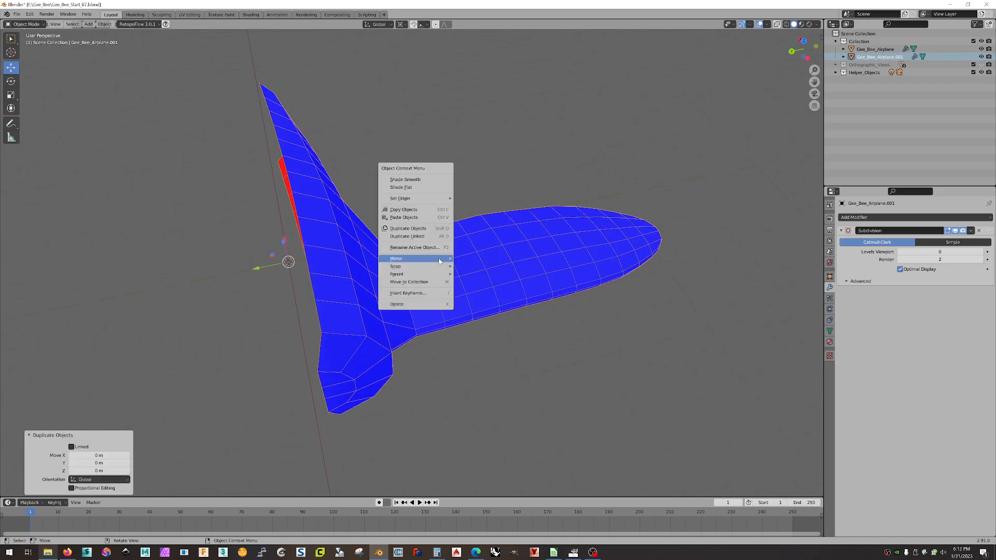
mouse_move(438, 258)
click(480, 280)
middle_drag(498, 278, 531, 218)
scroll(405, 233, up, 3)
middle_drag(405, 234, 409, 247)
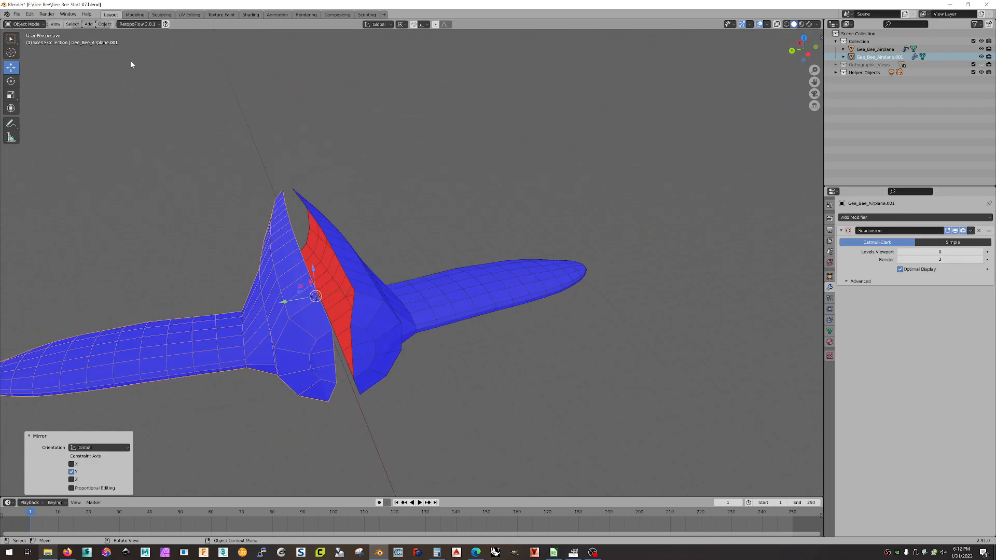
Enter Edit Mode on the mirrored half and select its open fuselage edge loop along the centre gap.
key(Tab)
click(60, 24)
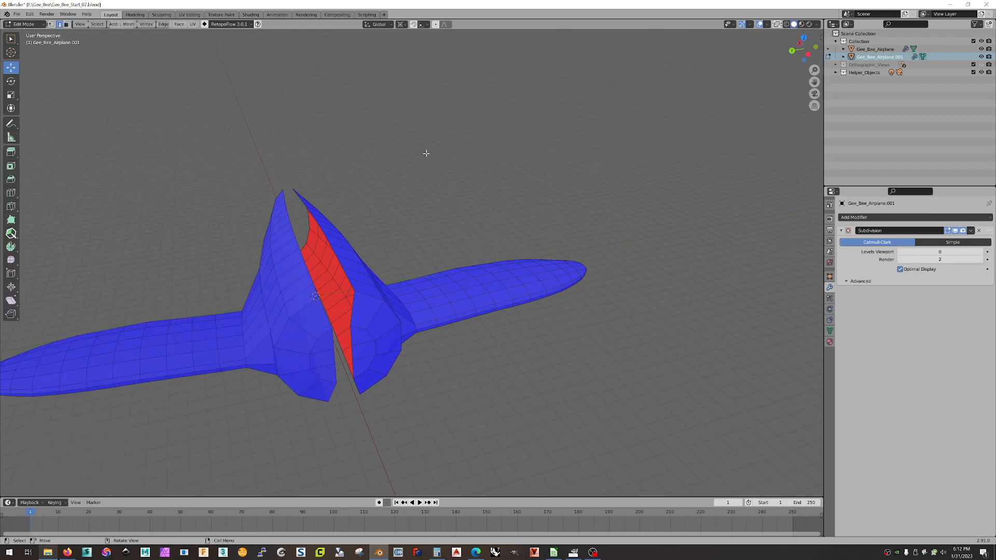
alt+click(293, 234)
mouse_move(356, 222)
middle_down()
mouse_move(396, 222)
mouse_move(386, 229)
mouse_move(345, 208)
middle_up()
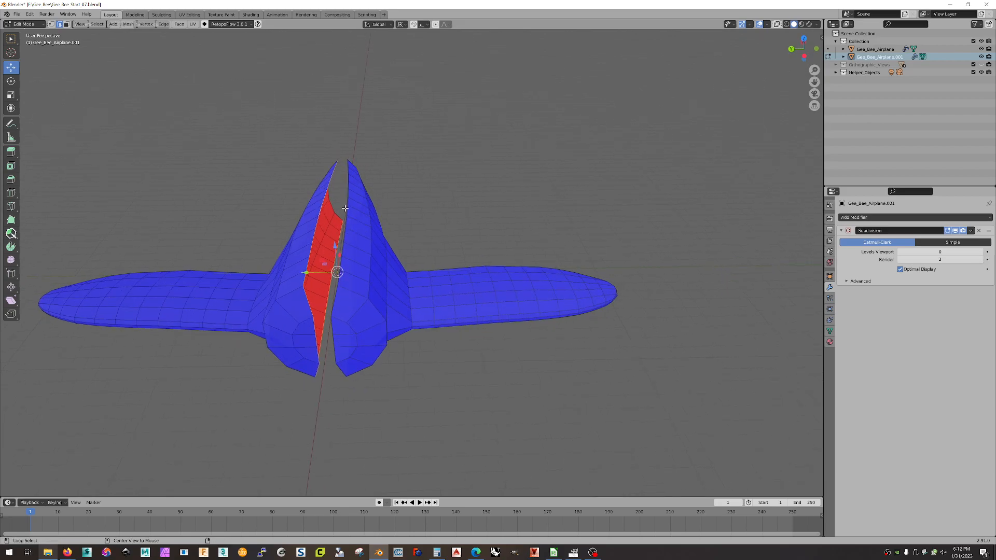
middle_drag(347, 211, 338, 192)
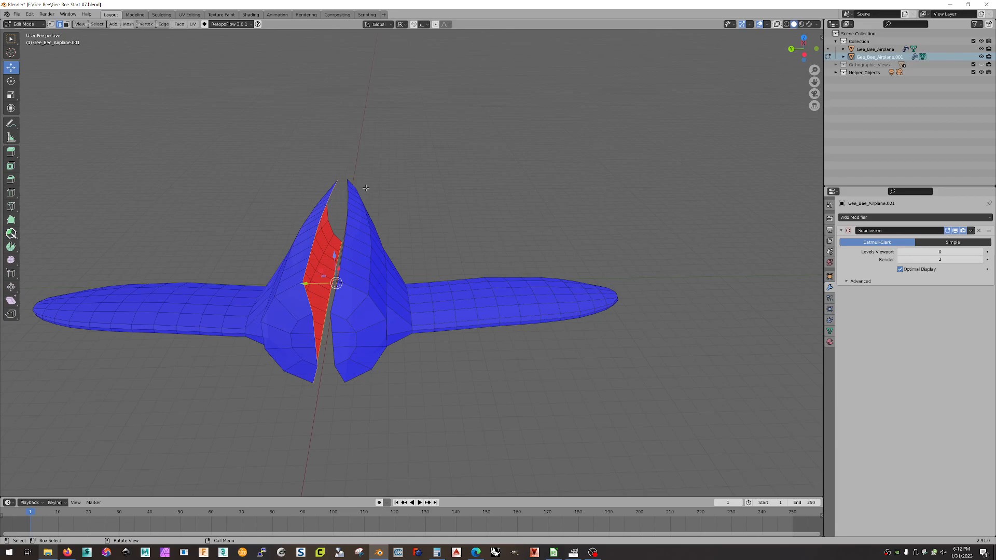
Return to Object Mode, add the original half to the selection and join both halves into one object.
key(Tab)
shift+click(360, 229)
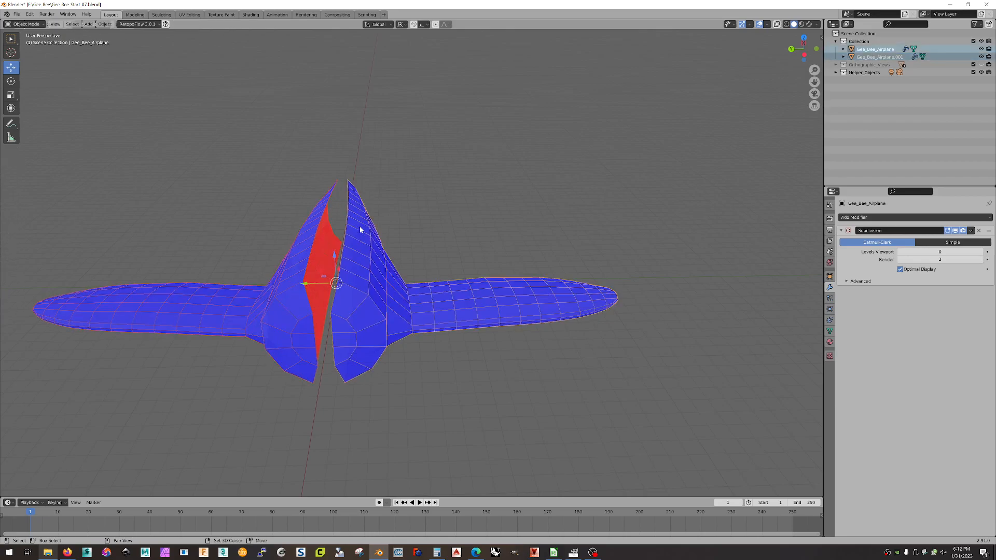
right_click(358, 226)
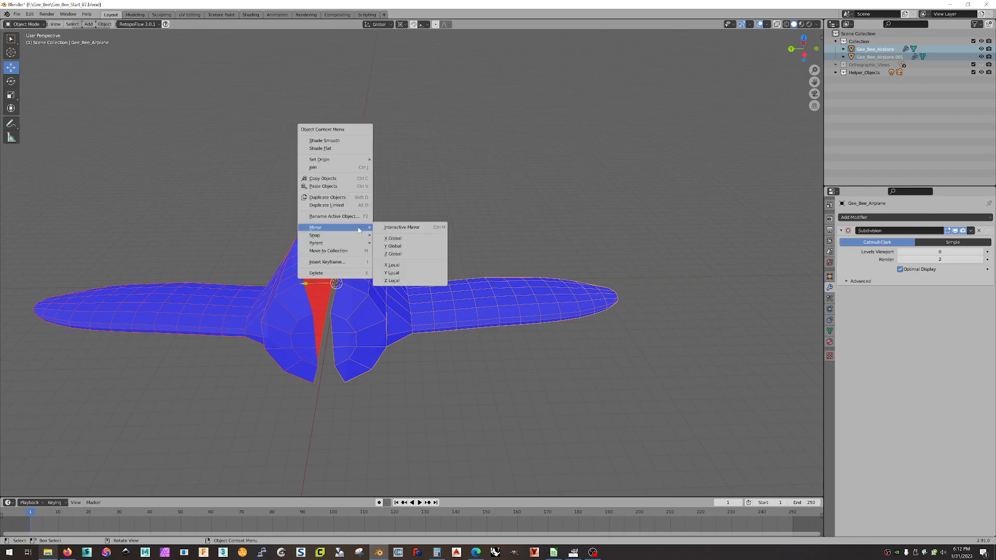
click(341, 167)
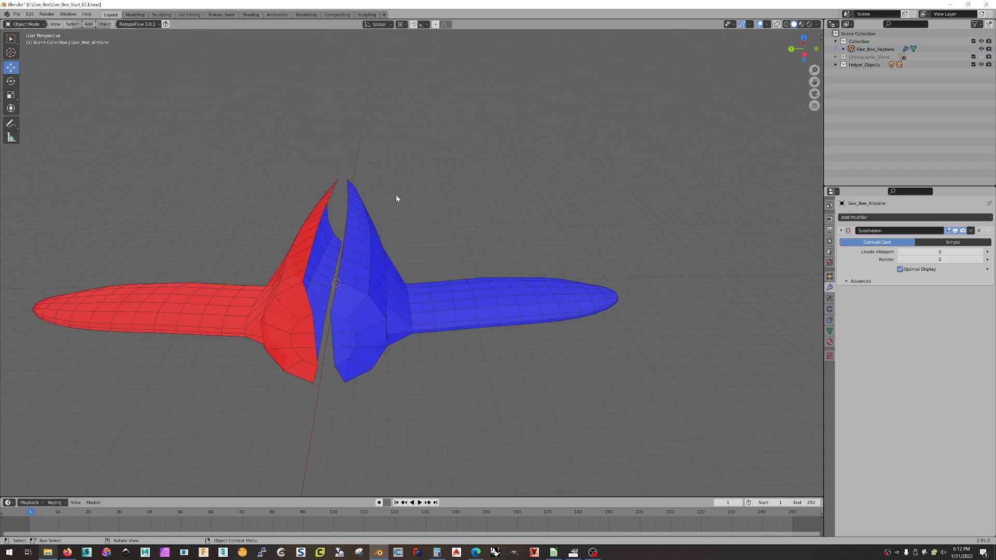
middle_drag(362, 215, 249, 307)
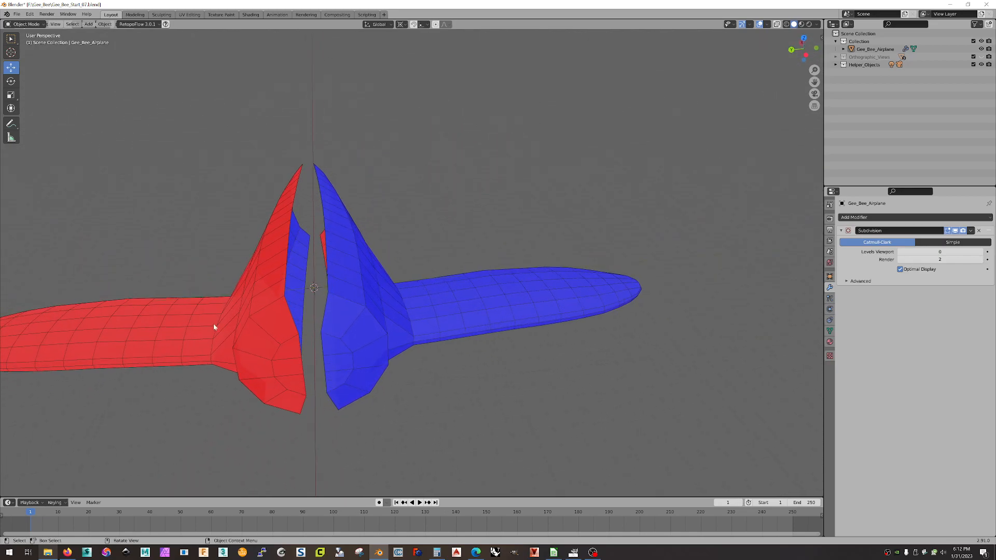
middle_drag(369, 309, 386, 294)
Enter Edit Mode on the joined airplane and box-select the faces of the red-shaded half in face mode.
click(320, 294)
key(Tab)
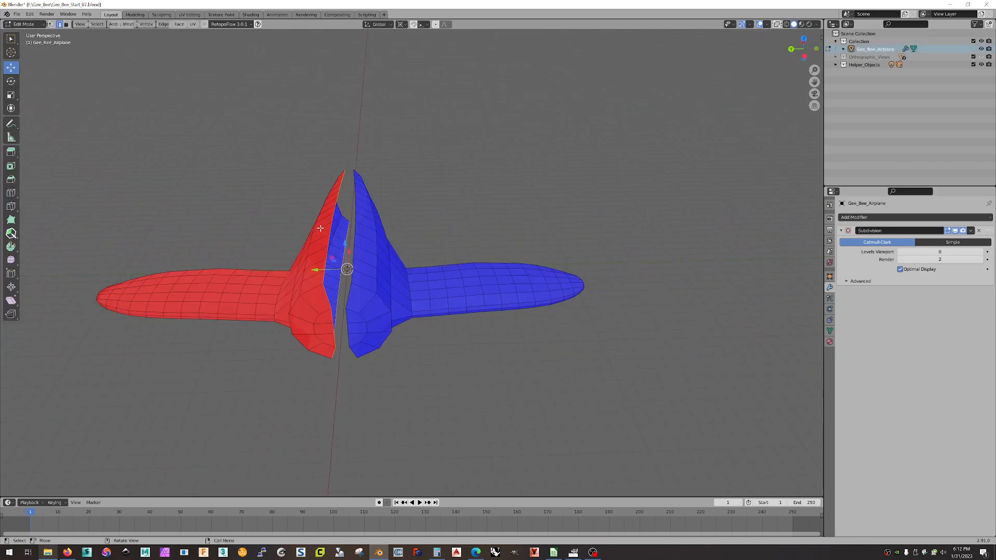
drag(52, 111, 344, 441)
mouse_move(381, 408)
middle_down()
mouse_move(391, 356)
mouse_move(413, 335)
mouse_move(396, 304)
mouse_move(384, 400)
middle_up()
shift+middle_drag(419, 369, 459, 390)
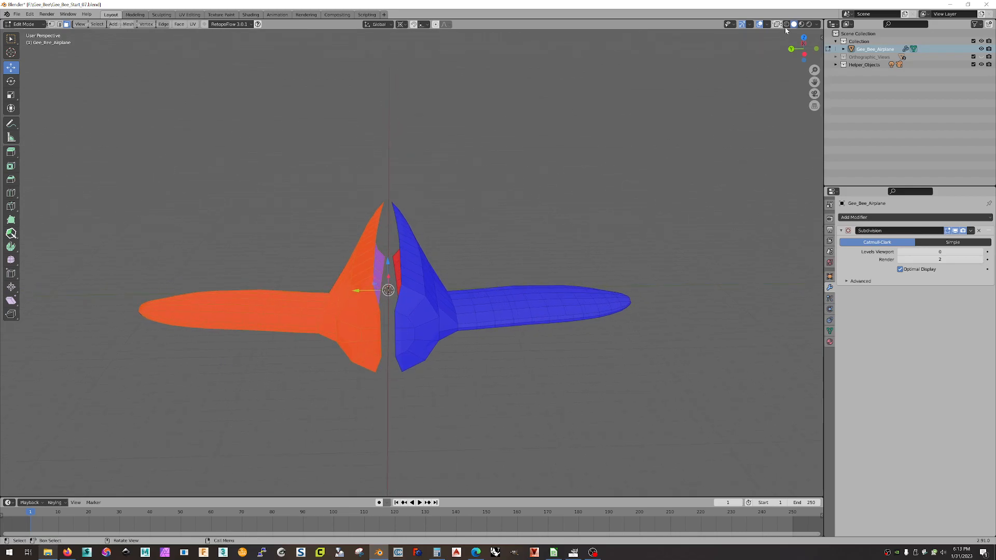
Select all faces of the reversed half in wireframe shading, flip their normals and return to solid shading.
click(787, 24)
drag(100, 146, 388, 471)
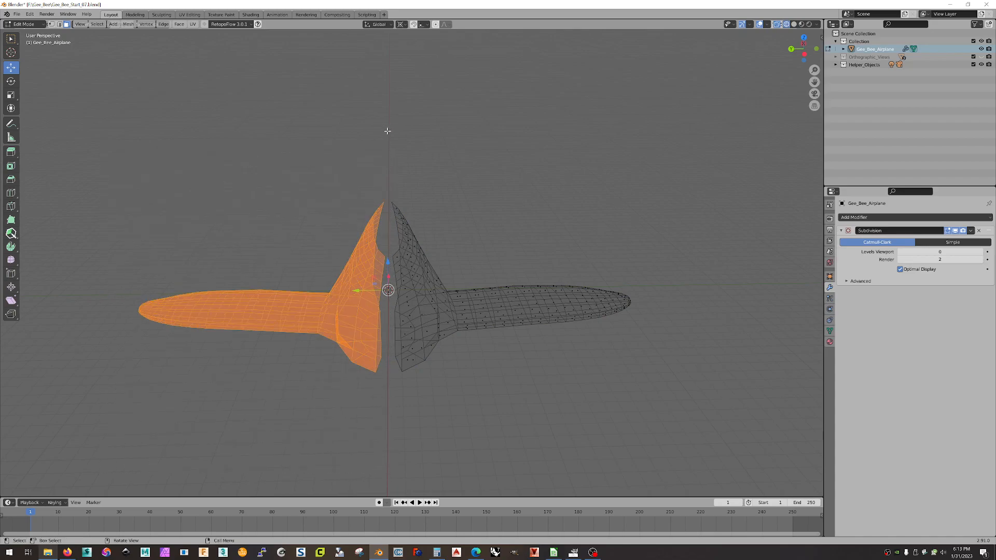
click(179, 24)
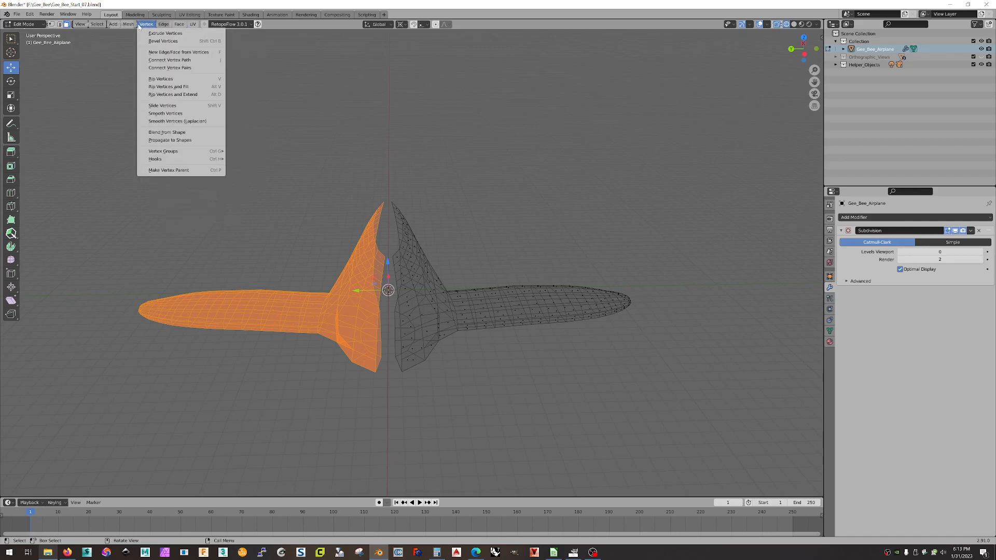
mouse_move(133, 26)
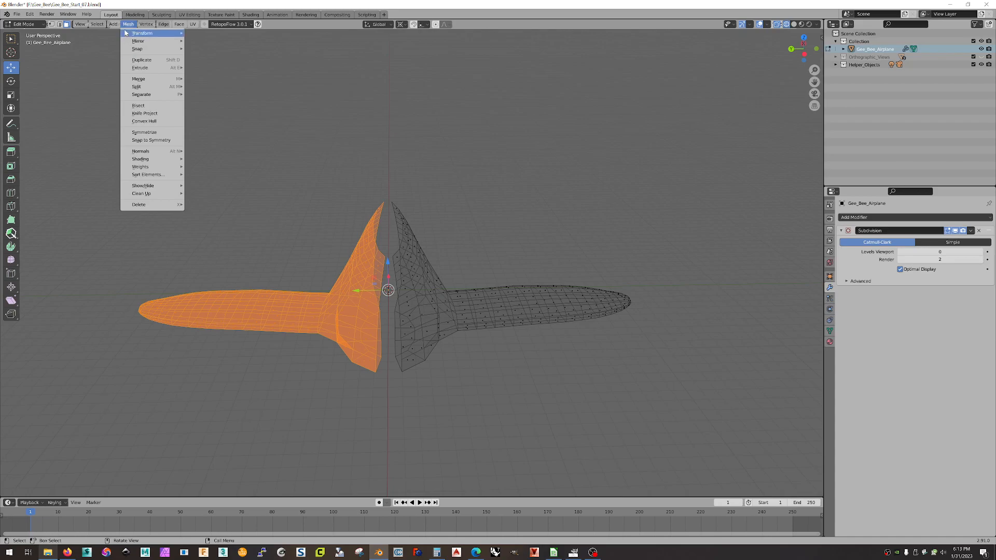
mouse_move(139, 155)
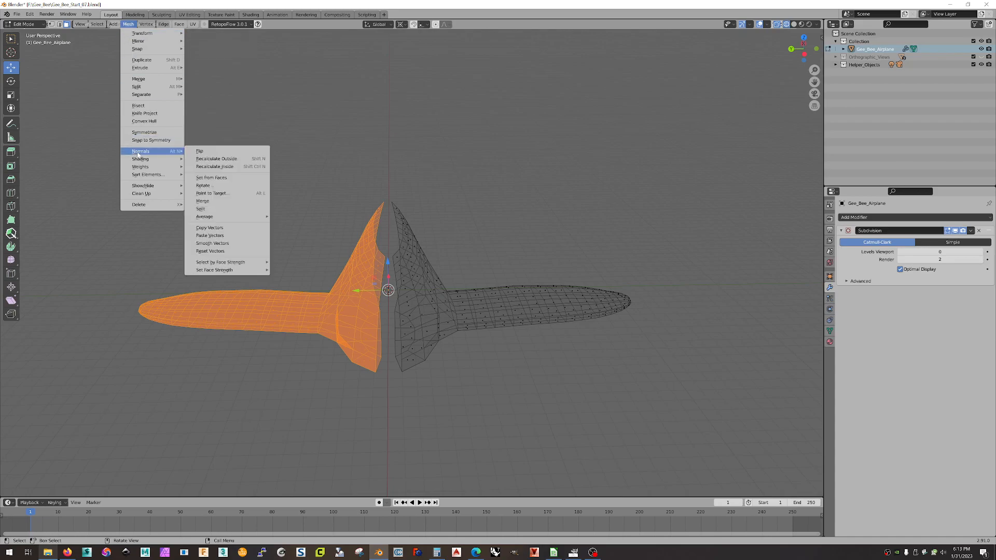
click(222, 152)
mouse_move(254, 216)
middle_down()
mouse_move(273, 216)
mouse_move(267, 210)
middle_up()
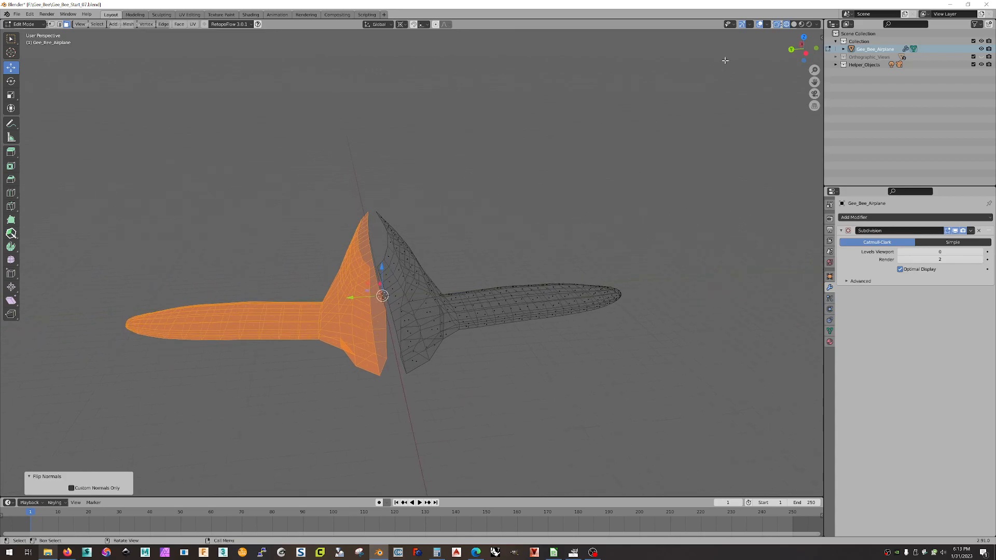
click(794, 25)
mouse_move(478, 229)
middle_down()
mouse_move(466, 229)
mouse_move(473, 211)
mouse_move(540, 211)
mouse_move(535, 143)
mouse_move(503, 138)
mouse_move(491, 193)
mouse_move(525, 220)
mouse_move(498, 216)
middle_up()
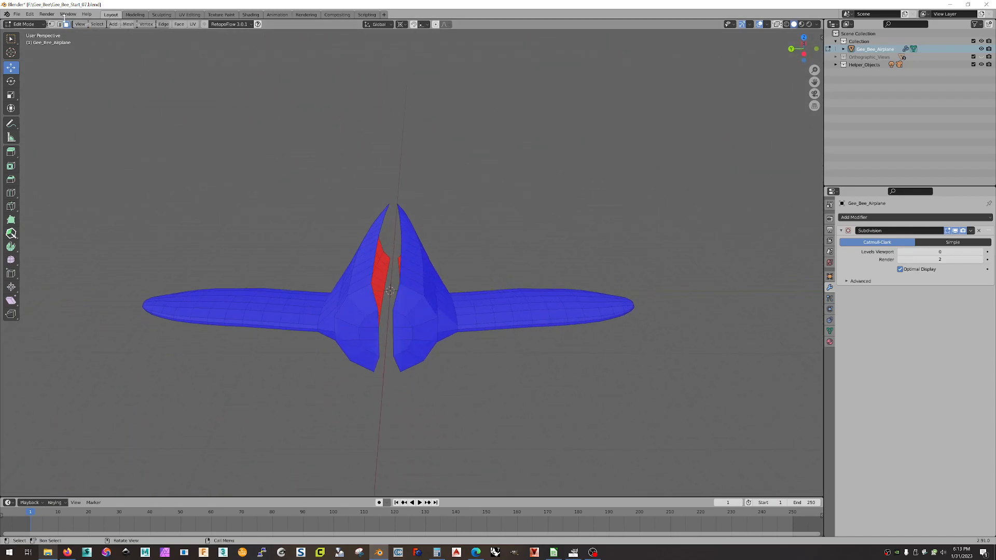
Select the open centre edge loops of both fuselage halves and bridge them to close the gap.
scroll(388, 228, up, 3)
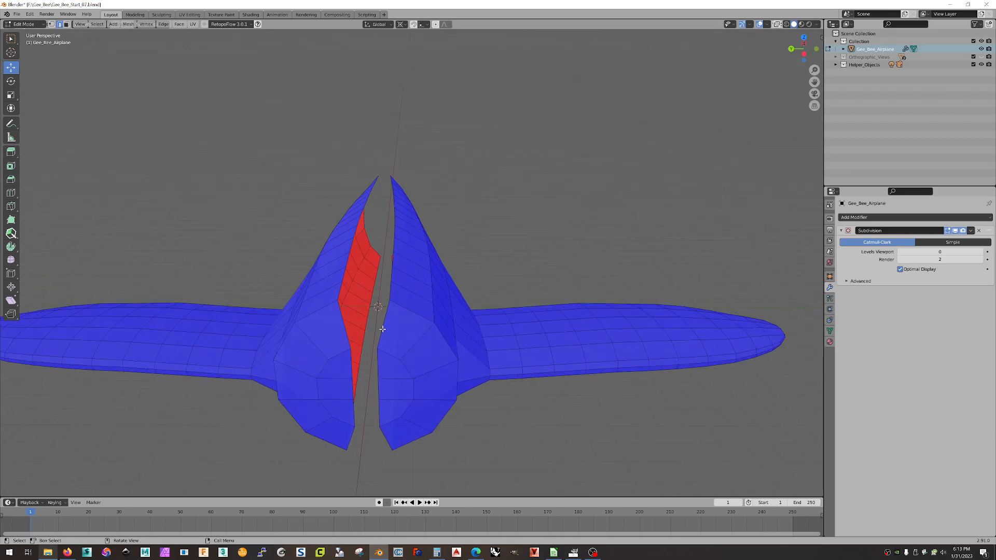
middle_drag(379, 329, 395, 334)
alt+click(364, 338)
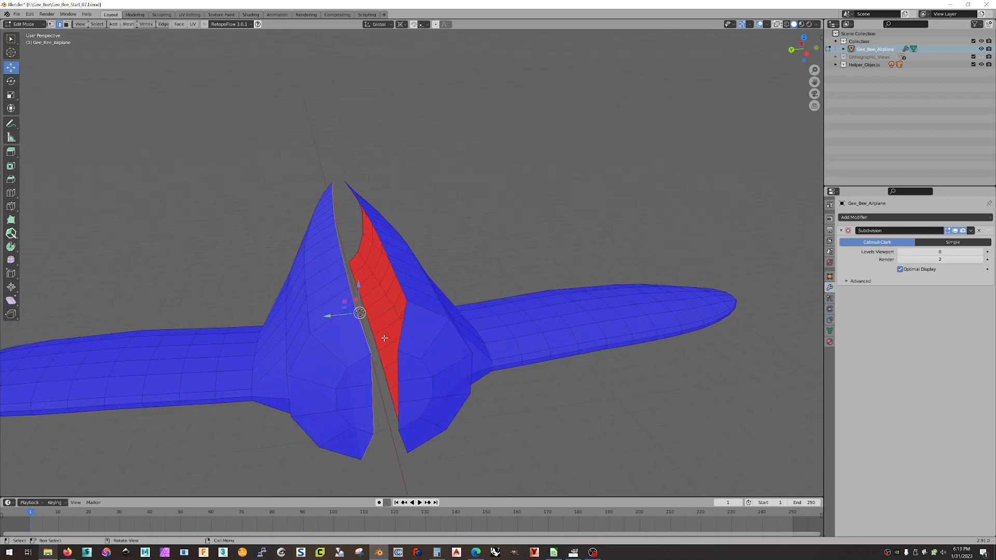
middle_drag(435, 304, 409, 330)
key(ctrl+e)
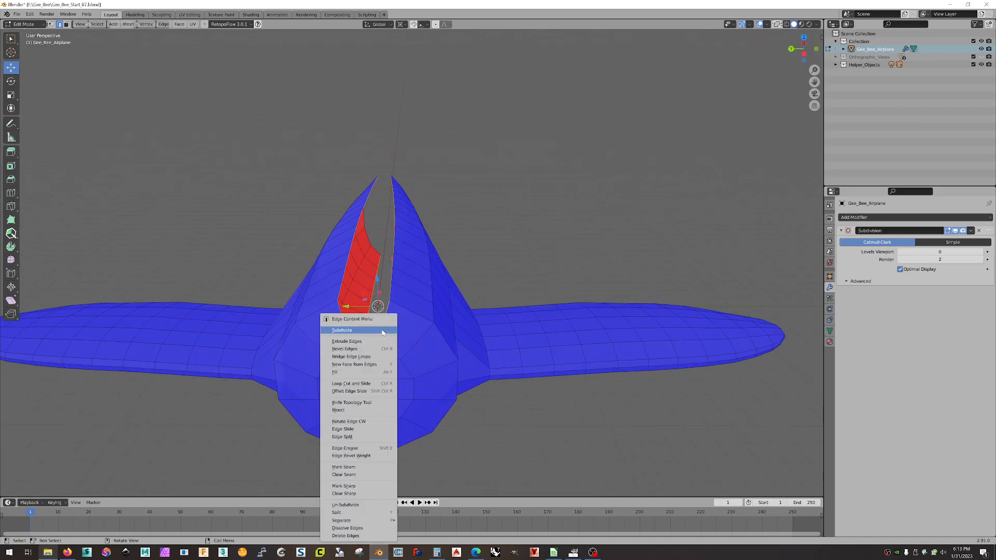
click(363, 353)
middle_drag(589, 227, 638, 131)
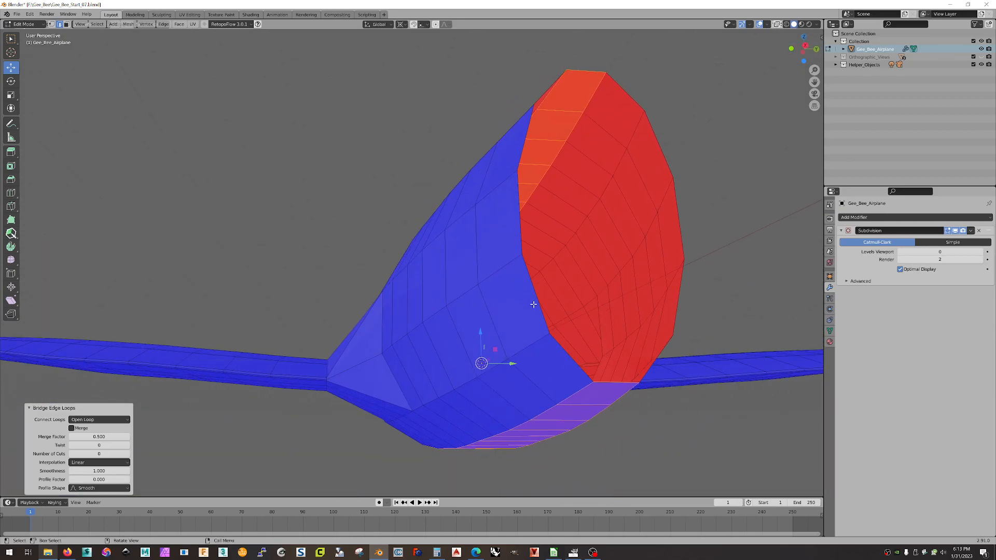
middle_drag(437, 269, 463, 236)
click(546, 245)
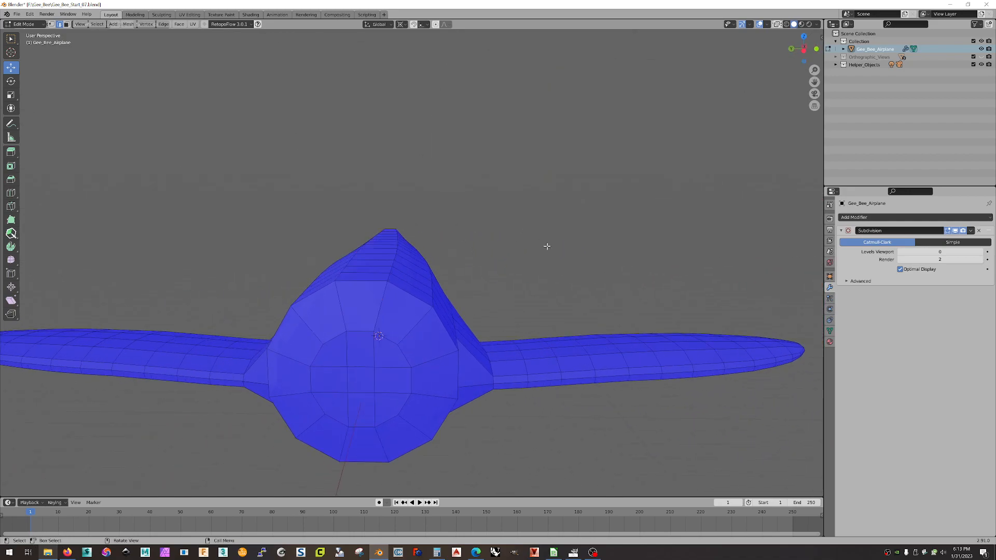
Set the Subdivision modifier's viewport level to 2 and switch the airplane to Object Mode.
scroll(546, 245, down, 3)
mouse_move(544, 247)
middle_down()
mouse_move(537, 238)
mouse_move(529, 264)
mouse_move(461, 260)
mouse_move(521, 224)
mouse_move(553, 222)
mouse_move(524, 244)
mouse_move(558, 247)
middle_up()
click(980, 252)
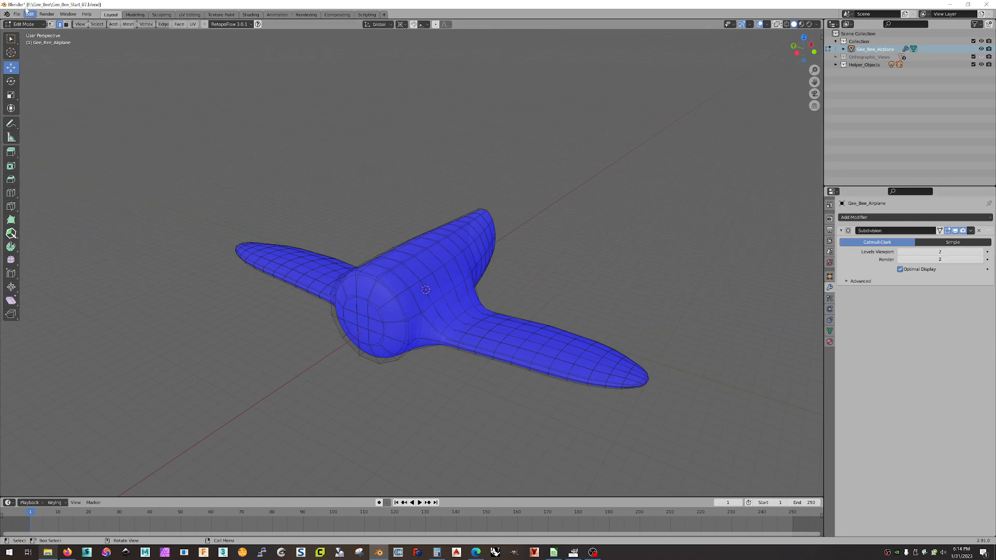
click(32, 24)
click(29, 33)
middle_drag(287, 124, 450, 178)
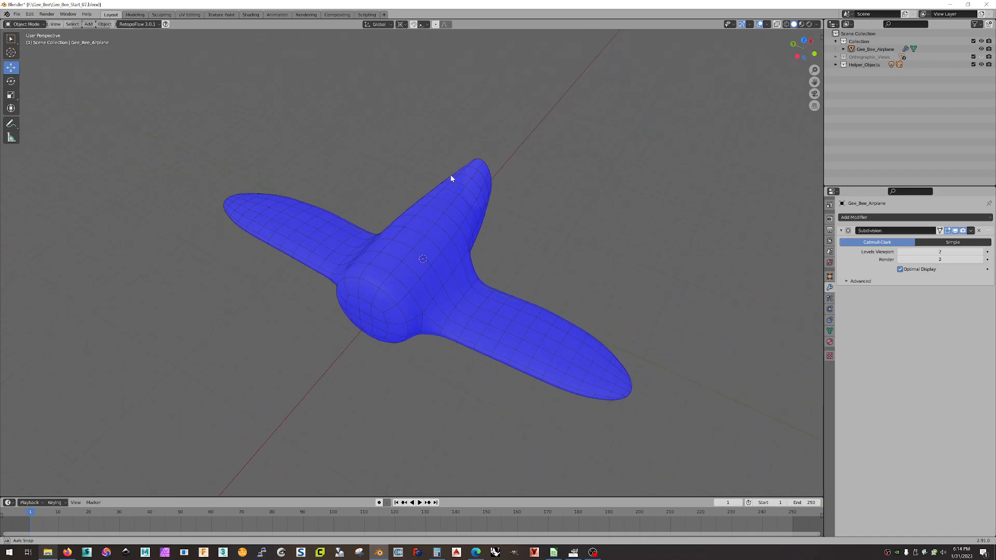
Switch to Material Preview shading and show the Orthographic_Views collection to compare the airplane with the reference images.
click(802, 24)
middle_drag(579, 213, 748, 171)
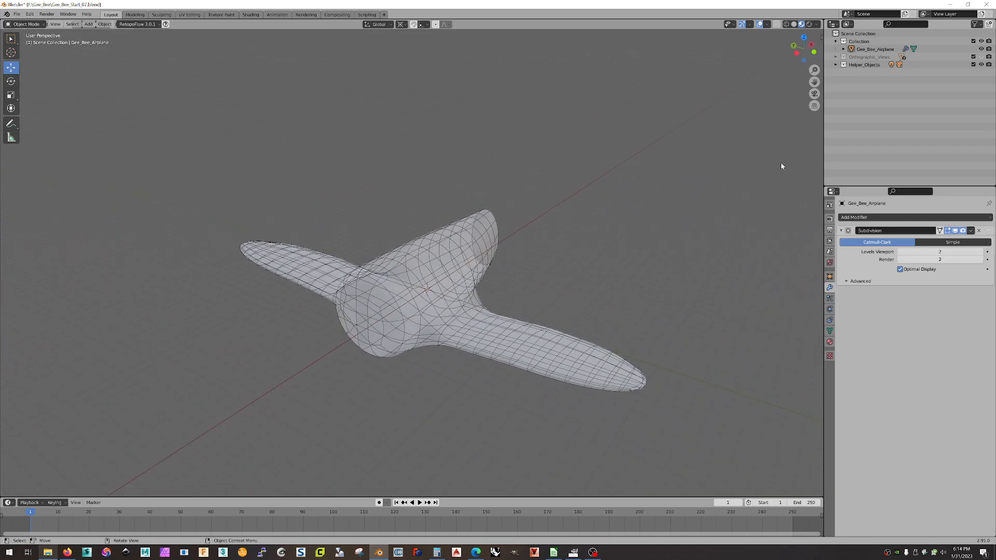
click(981, 57)
middle_drag(685, 189, 611, 206)
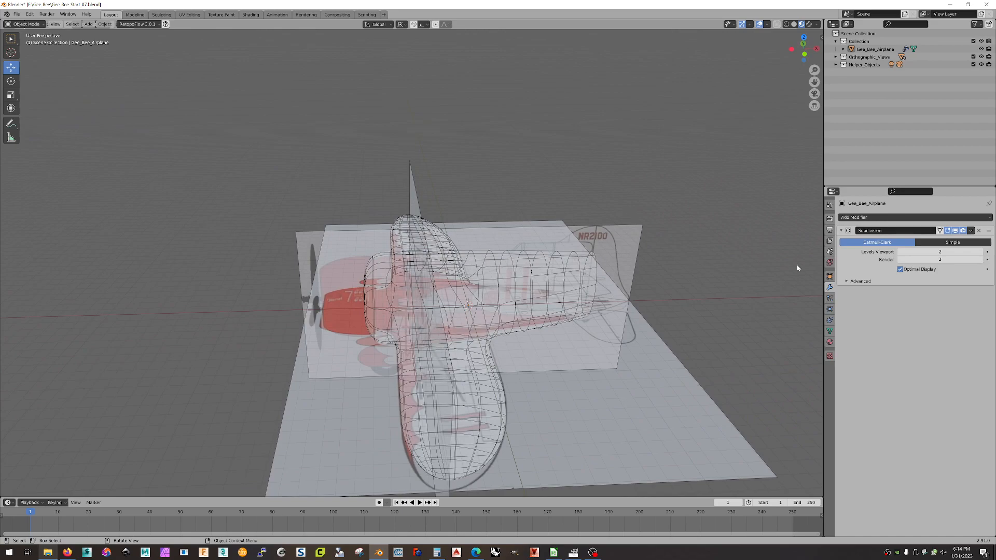
Set the Subdivision modifier's viewport level to 0 and hide the Orthographic_Views collection.
click(900, 252)
click(900, 252)
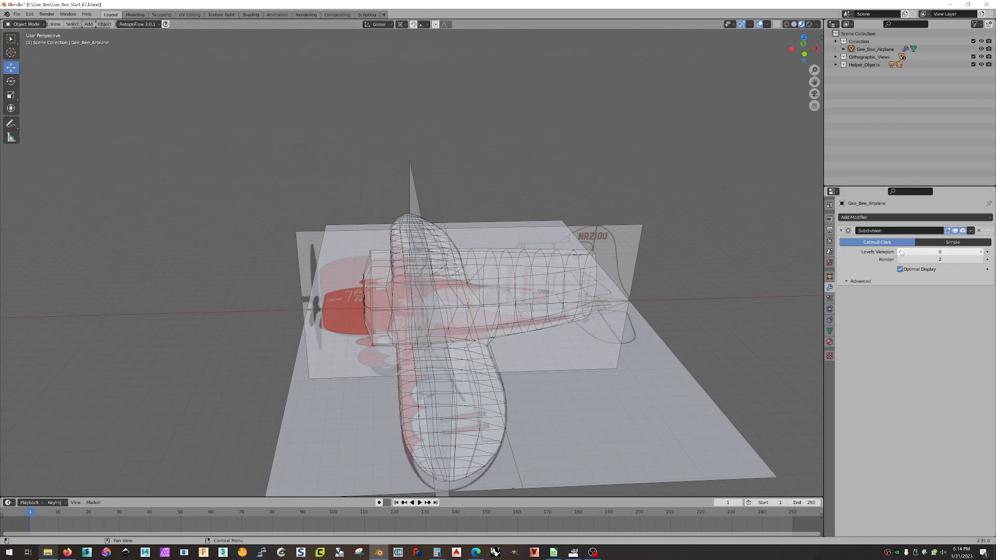
click(981, 57)
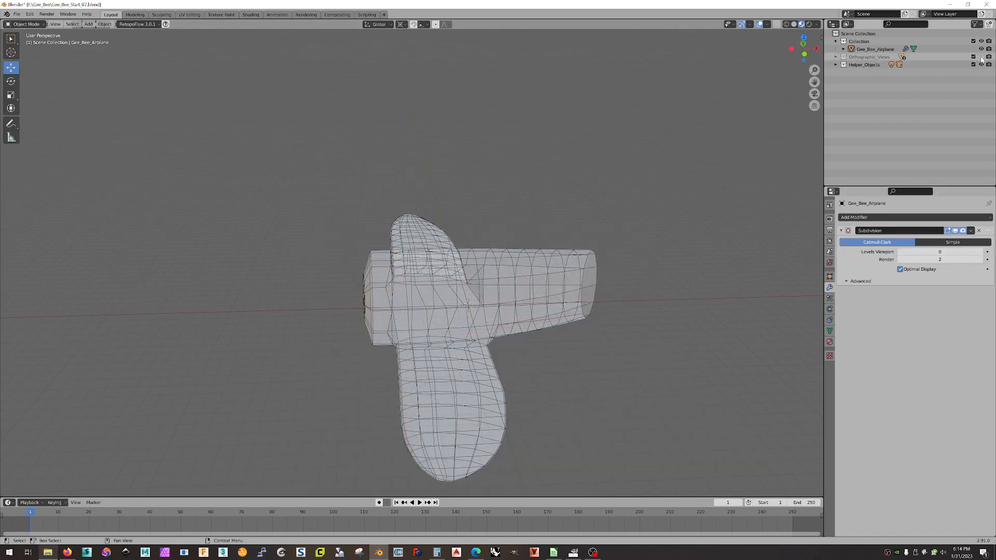
Enter Edit Mode and try box-selecting the faces that cap the front of the fuselage.
middle_drag(500, 251, 497, 274)
mouse_move(377, 282)
middle_down()
mouse_move(352, 298)
mouse_move(383, 286)
middle_up()
key(Tab)
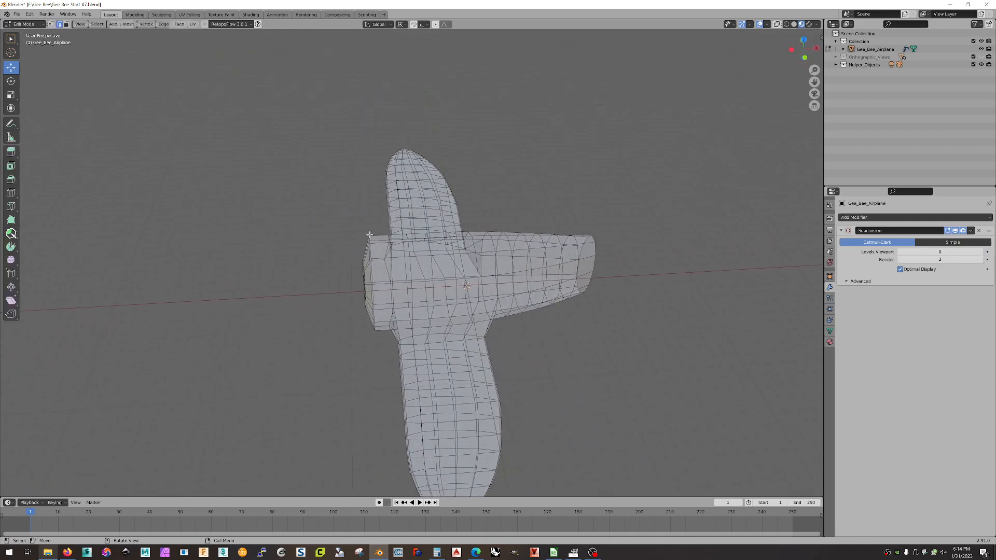
drag(284, 210, 366, 353)
middle_drag(367, 353, 450, 345)
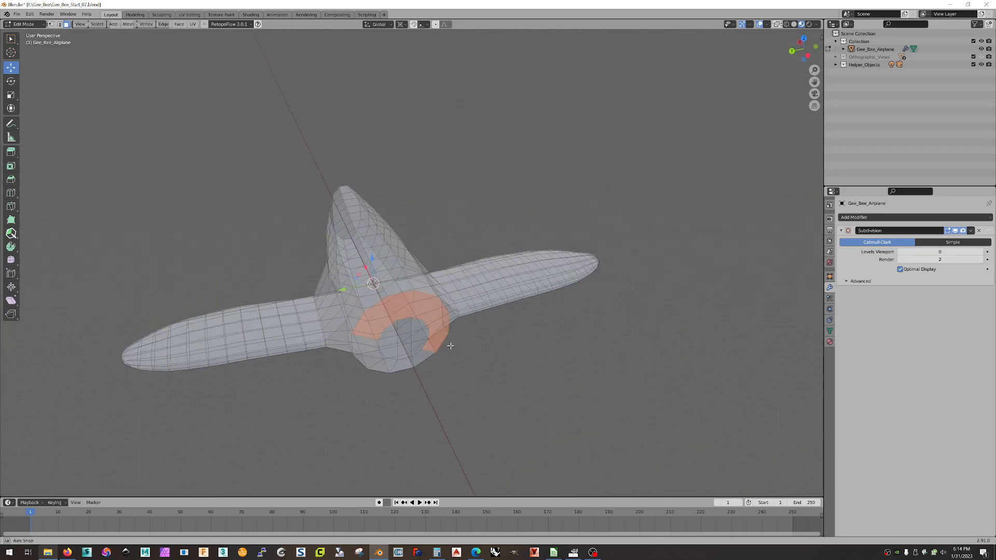
Select all the fuselage's front cap faces in wireframe shading and separate the selection into its own object.
click(786, 24)
middle_drag(558, 147, 629, 159)
drag(517, 265, 448, 394)
middle_drag(535, 358, 503, 350)
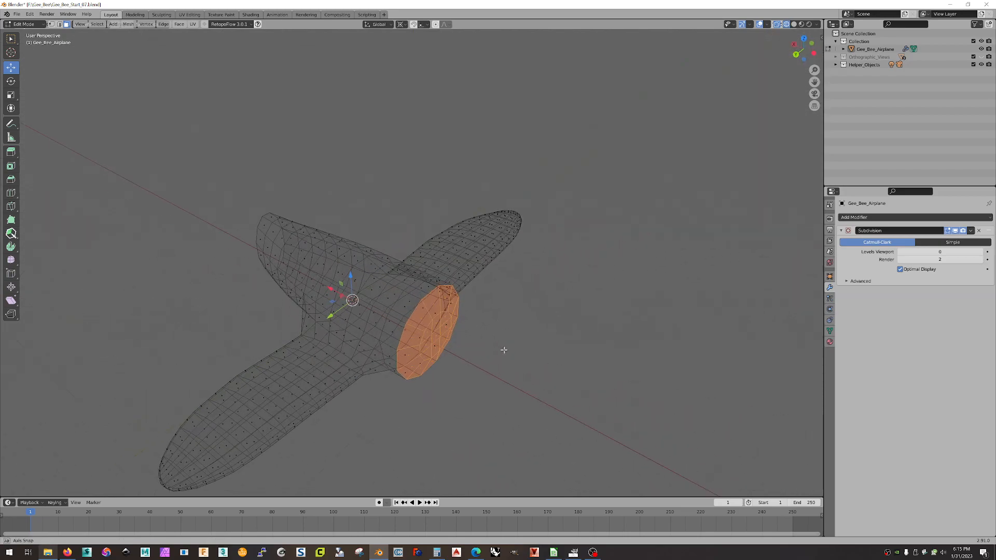
right_click(440, 314)
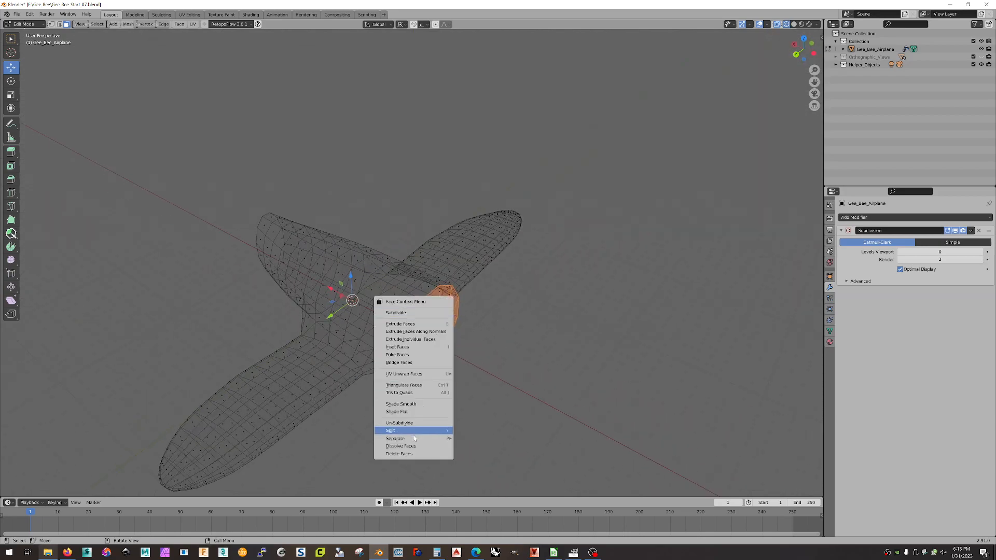
mouse_move(415, 438)
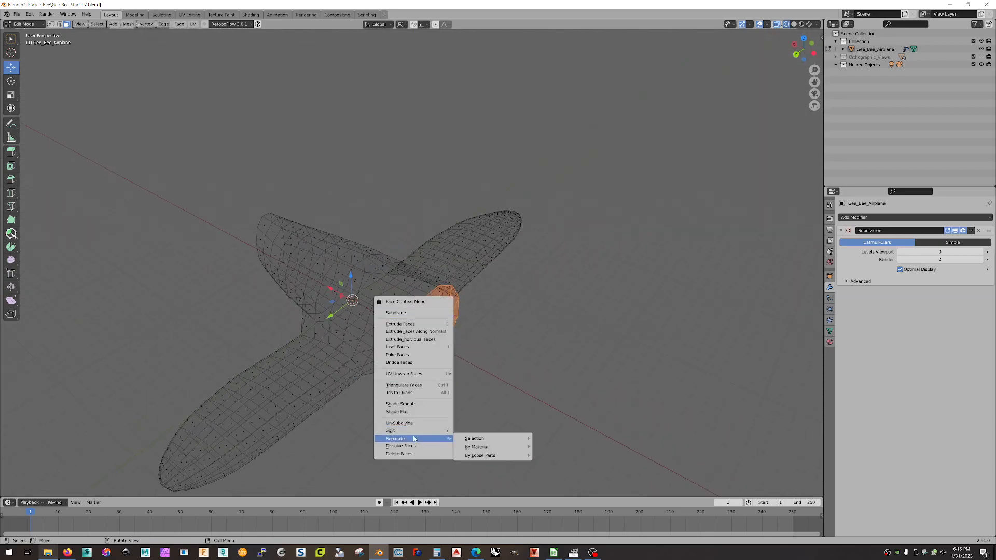
click(474, 439)
middle_drag(519, 330, 563, 279)
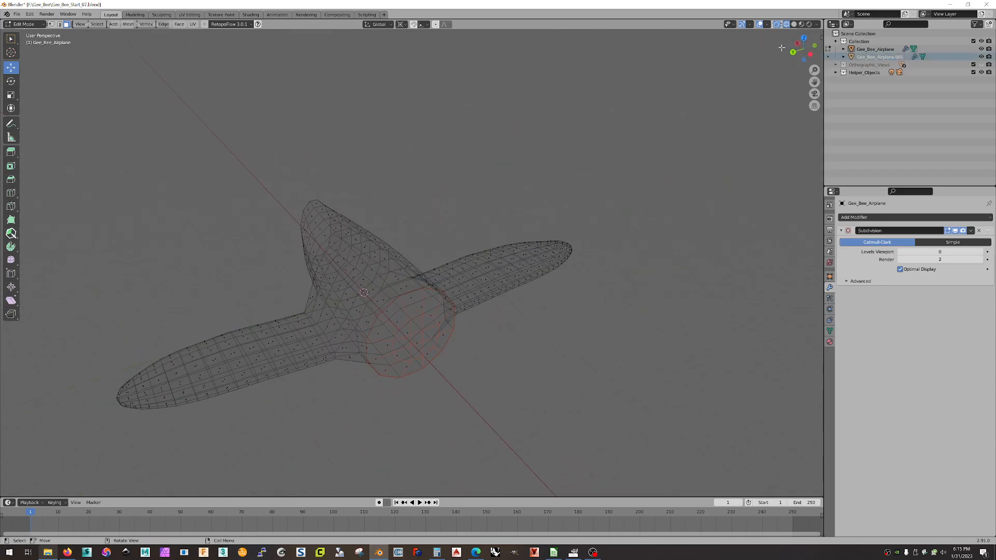
Duplicate the separated front cap in Object Mode with solid shading and move the copy about 3.63 m forward along X.
click(793, 24)
mouse_move(607, 206)
middle_down()
mouse_move(620, 204)
mouse_move(589, 253)
middle_up()
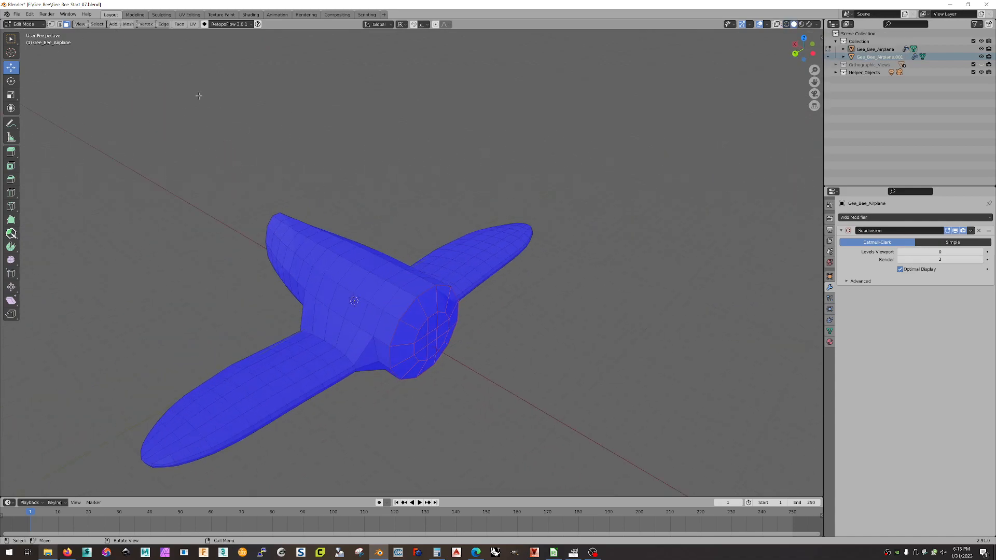
key(Tab)
click(428, 317)
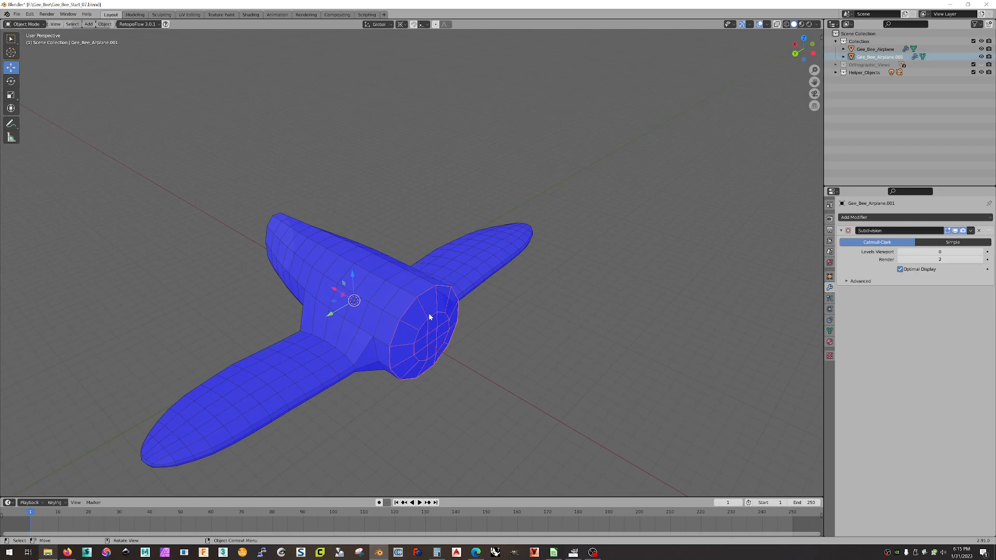
key(shift+d)
right_click(539, 296)
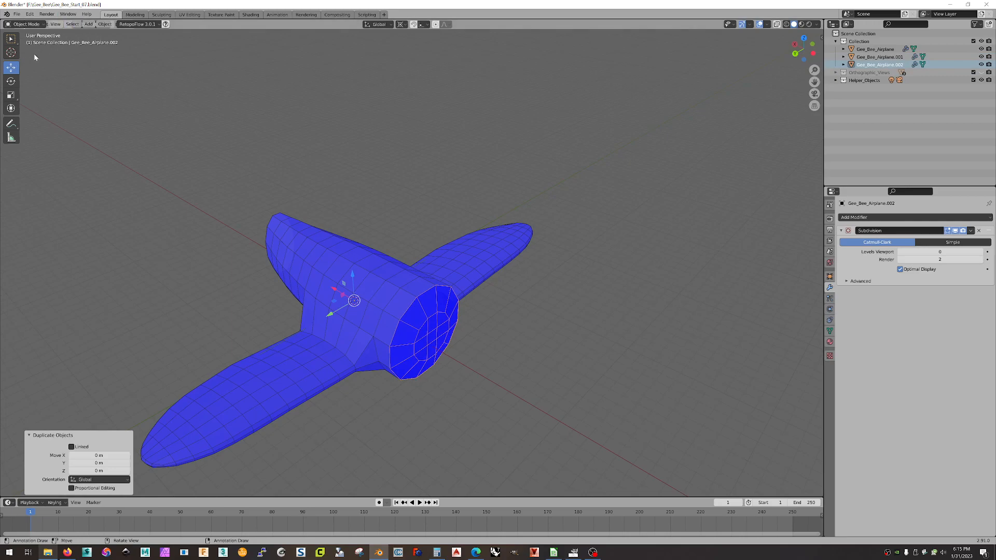
drag(334, 291, 368, 304)
middle_drag(369, 305, 482, 290)
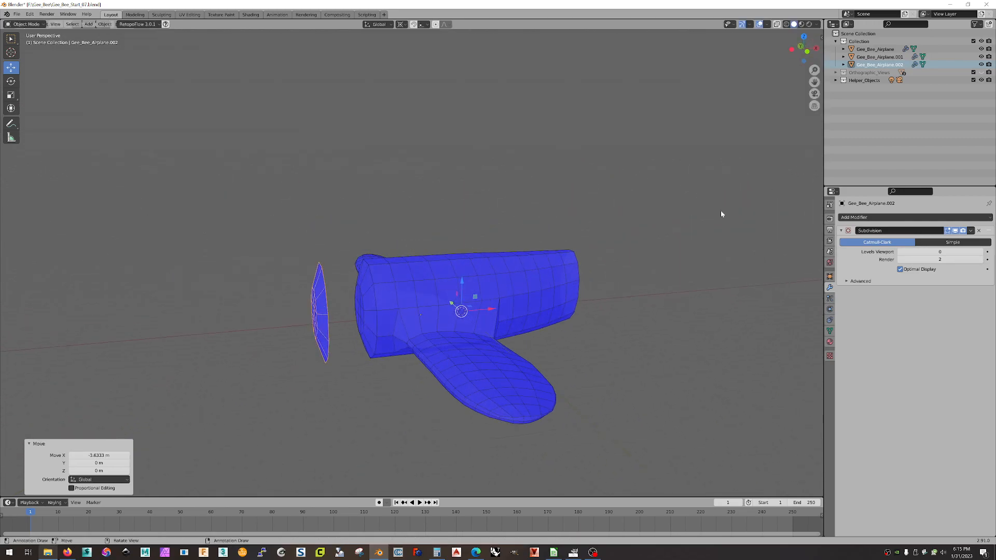
Show the Orthographic_Views collection in Material Preview shading and shift the cap copy about 0.07 m rearward along X to match the cowling reference.
click(981, 73)
middle_drag(585, 165, 591, 164)
click(802, 25)
mouse_move(508, 139)
middle_down()
mouse_move(500, 147)
mouse_move(502, 131)
middle_up()
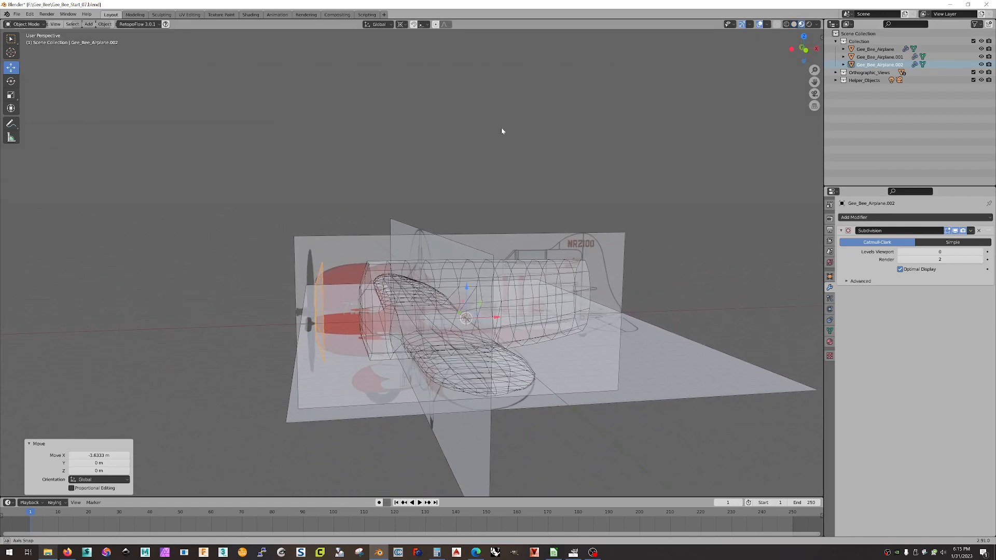
drag(496, 320, 498, 316)
middle_drag(496, 228, 614, 222)
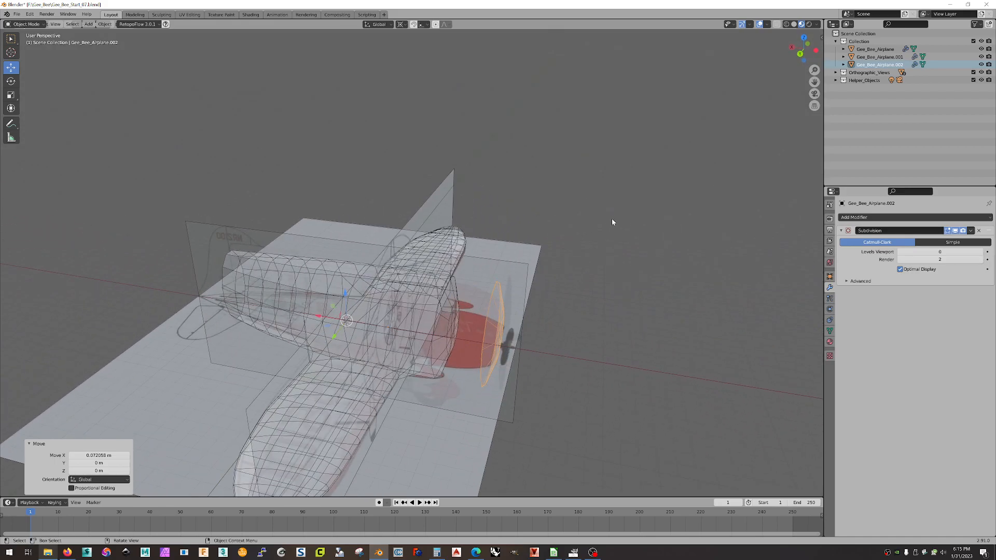
Set the transform pivot point to Median Point and activate the Scale tool for the cap copy.
key(Tab)
middle_drag(569, 236, 573, 238)
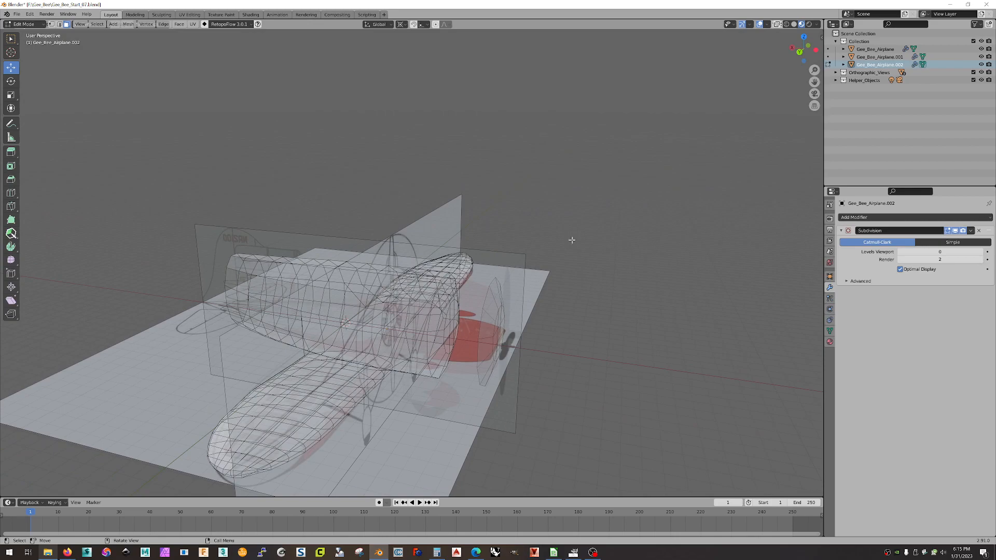
key(Tab)
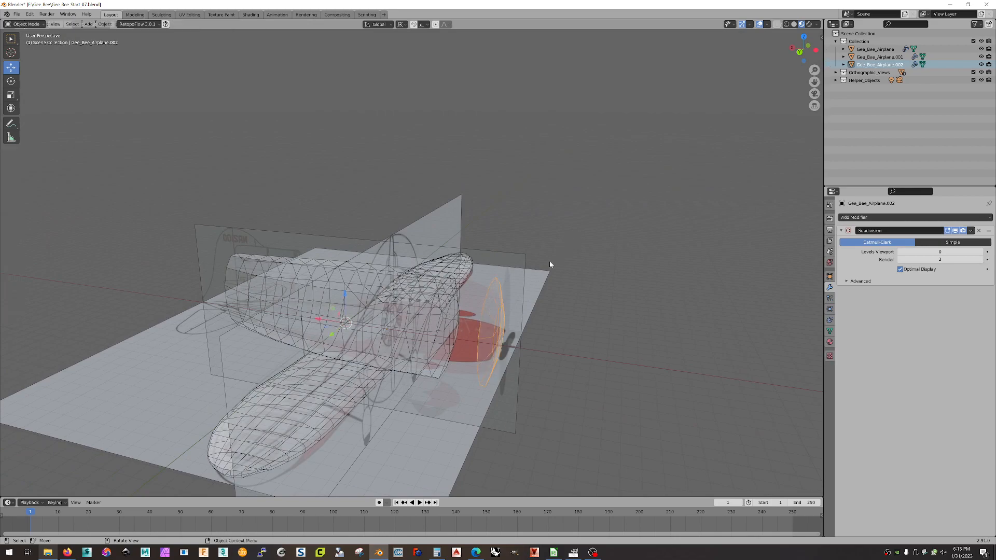
click(402, 24)
click(420, 59)
click(405, 25)
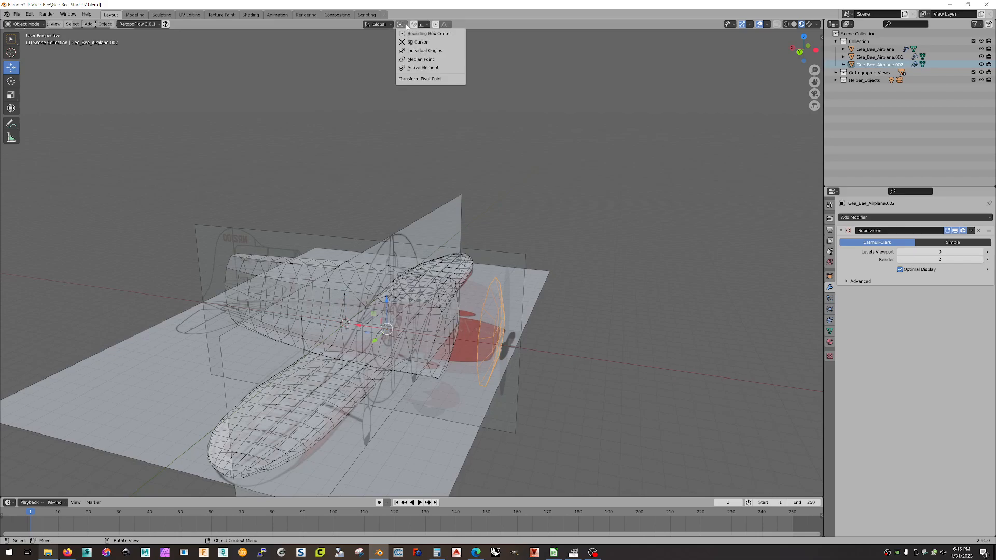
click(413, 61)
middle_drag(529, 186, 491, 189)
click(11, 94)
middle_drag(363, 202, 491, 200)
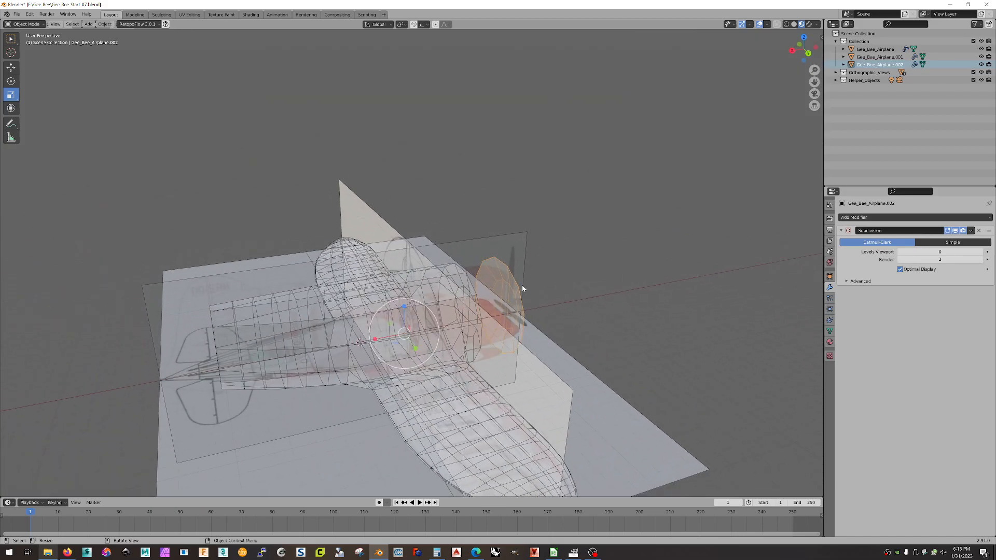
Extrude the cap copy's outer edge loop about 1.43 m rearward along X in Edit Mode.
scroll(523, 288, up, 2)
scroll(584, 293, up, 2)
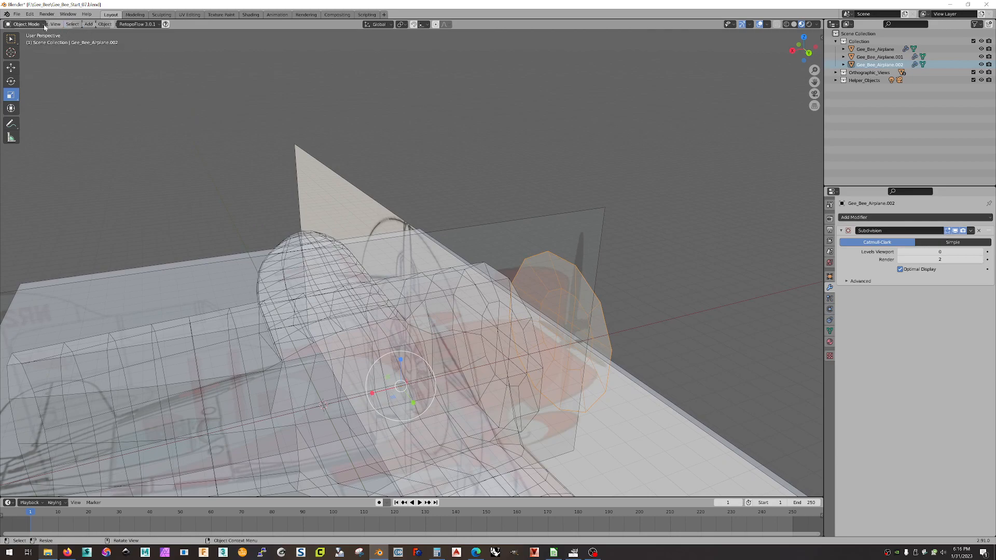
click(24, 23)
click(26, 42)
click(61, 25)
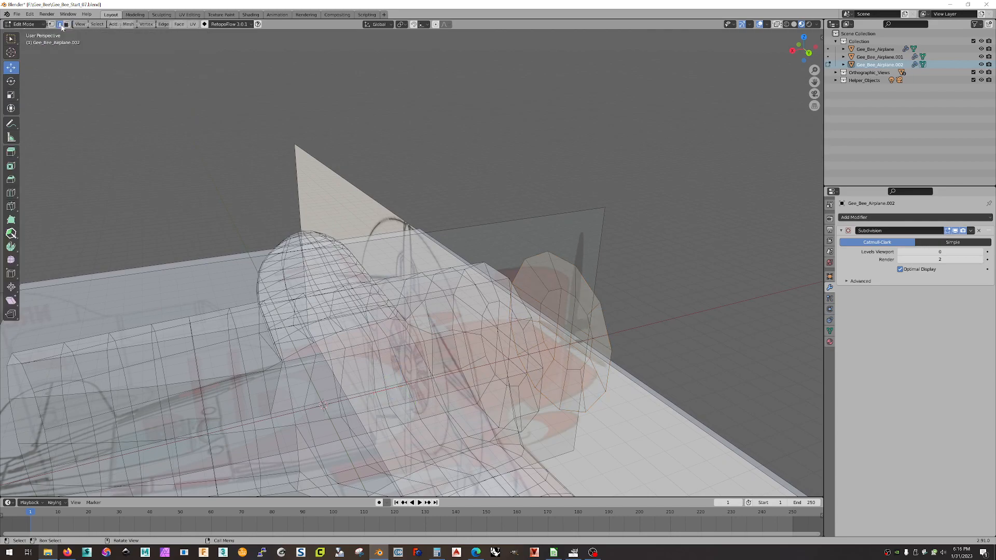
alt+click(558, 261)
middle_drag(633, 284, 621, 288)
key(e)
right_click(597, 300)
key(e)
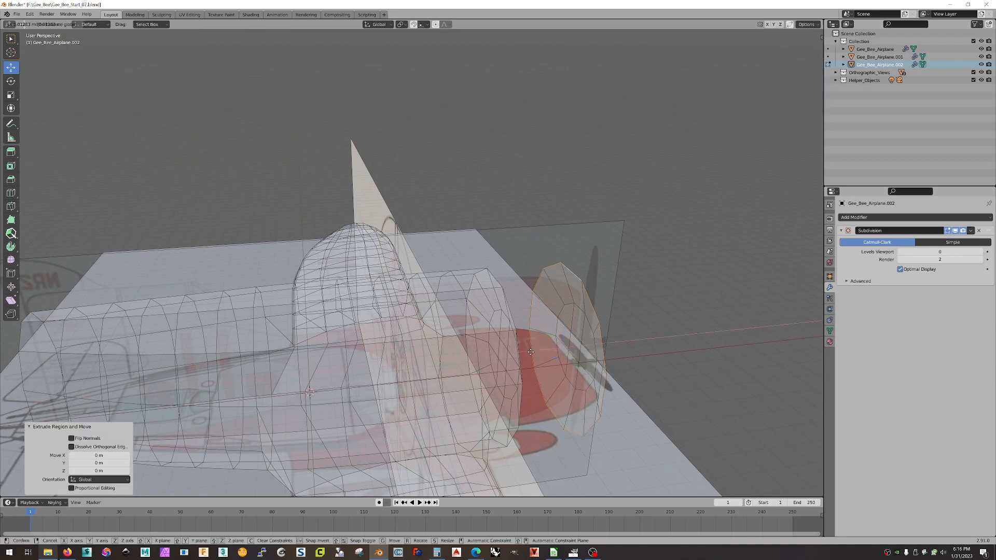
click(504, 357)
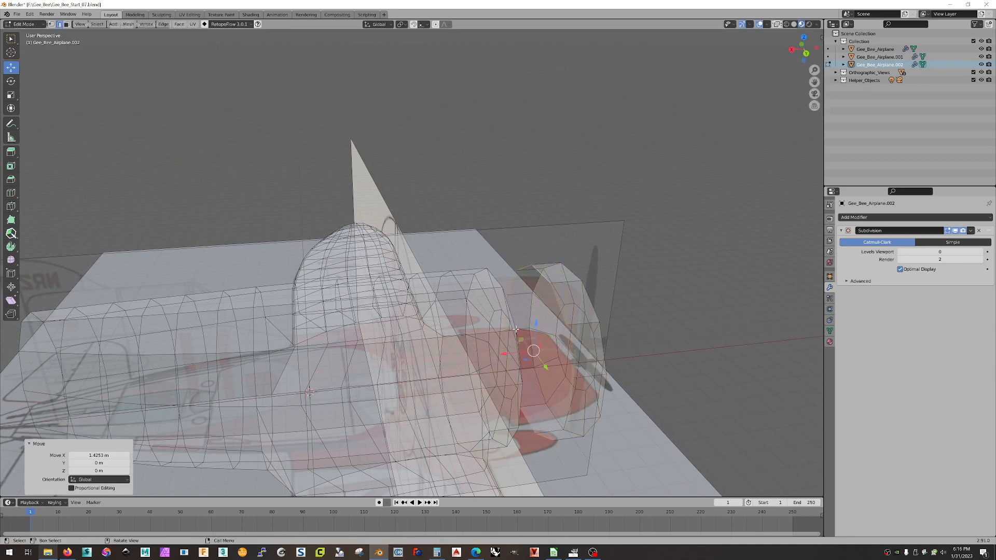
Extrude the cowling's rear rim again back to the fuselage front and move the middle edge loop about 0.3 m rearward along X.
key(ctrl+z)
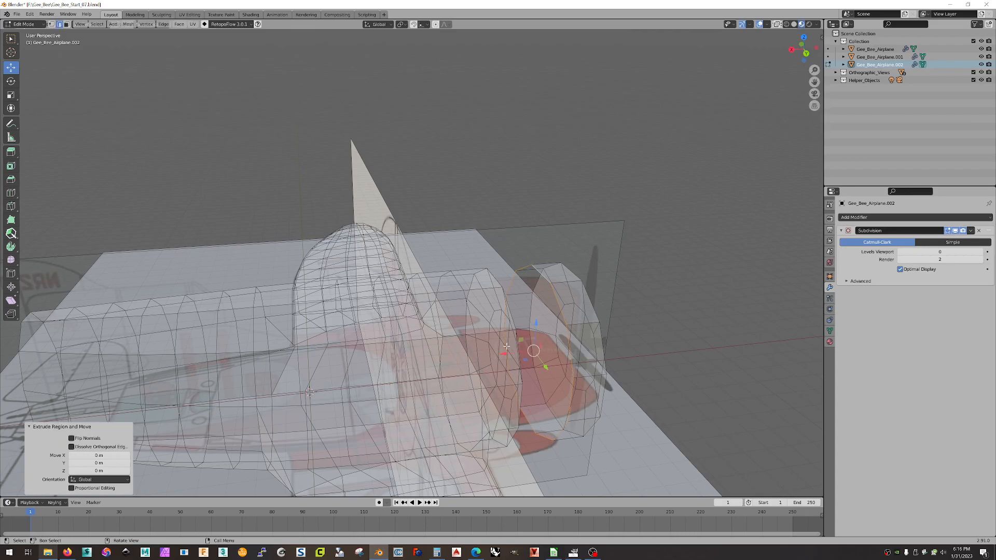
key(g)
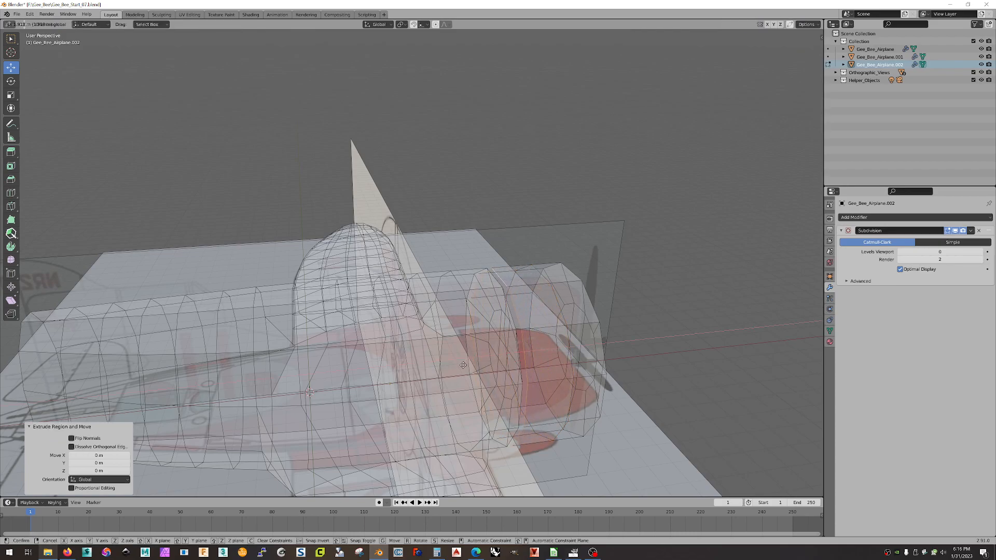
click(463, 365)
alt+click(550, 306)
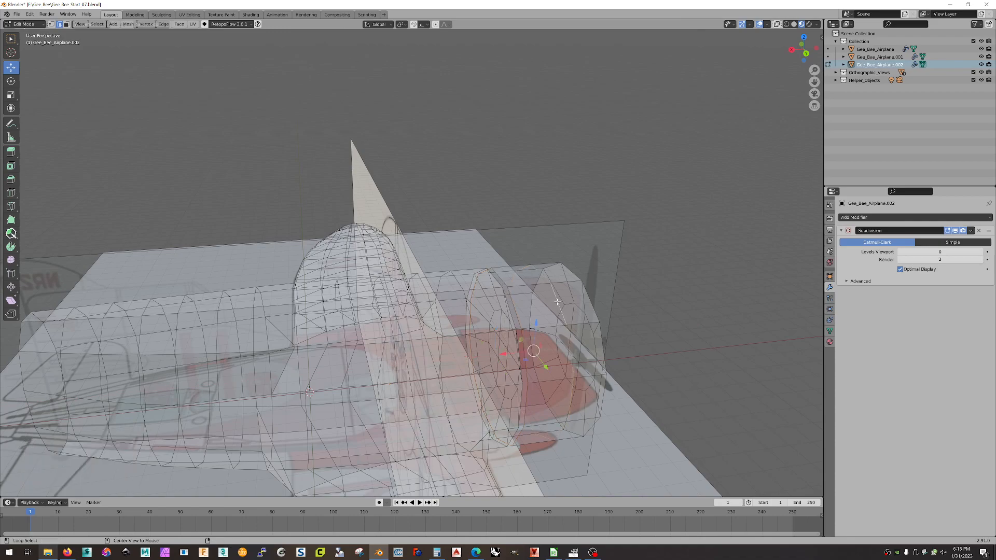
key(g)
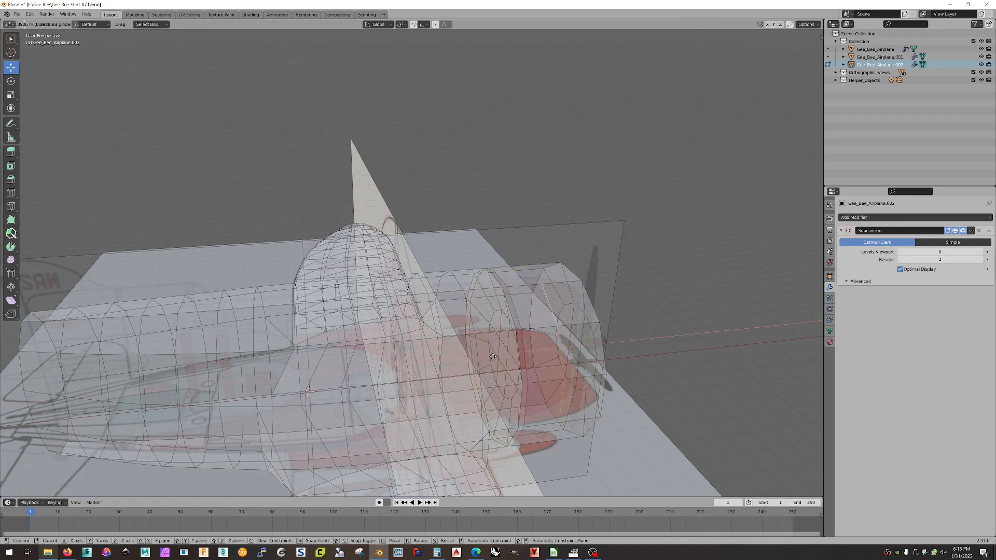
click(494, 357)
middle_drag(495, 357, 288, 288)
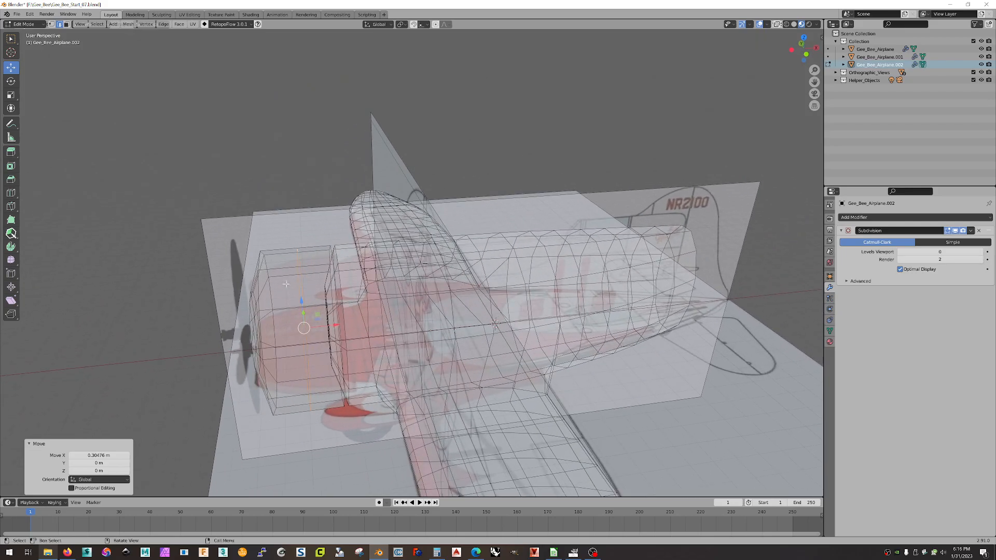
Select the central disc of the cowling's front, check it against the front-view engine reference, and delete those faces.
click(51, 24)
drag(168, 204, 279, 455)
middle_drag(279, 456, 445, 296)
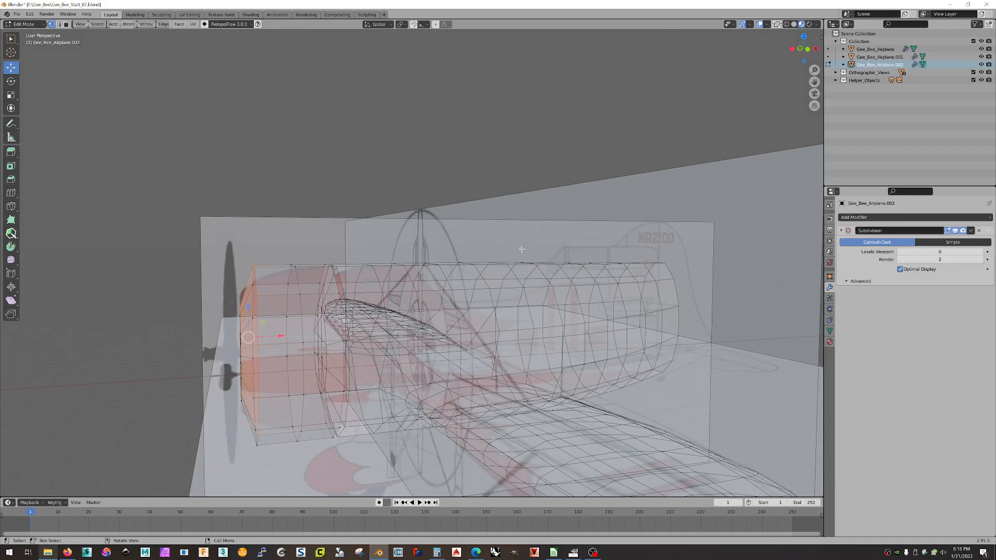
click(786, 25)
drag(143, 229, 249, 466)
middle_drag(174, 348, 213, 347)
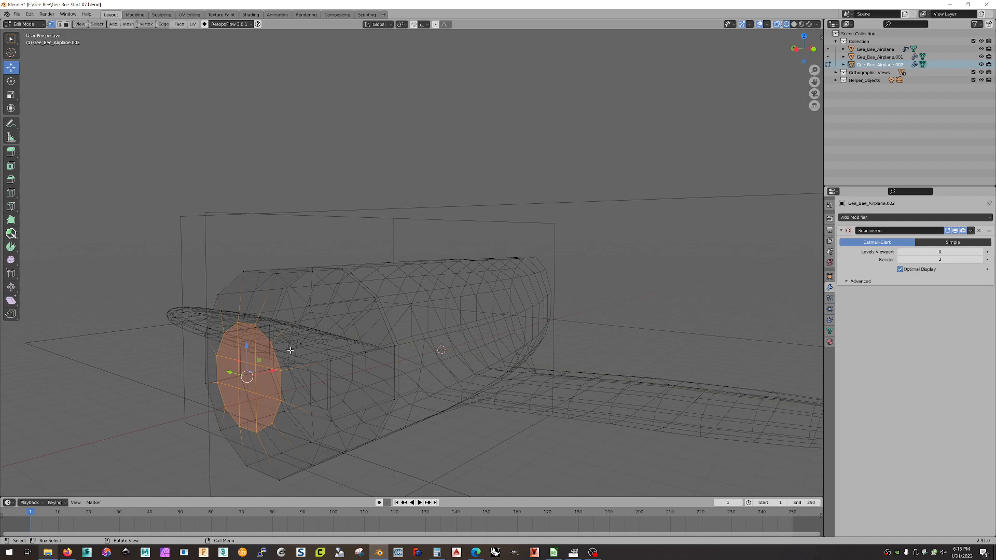
middle_drag(340, 228, 367, 222)
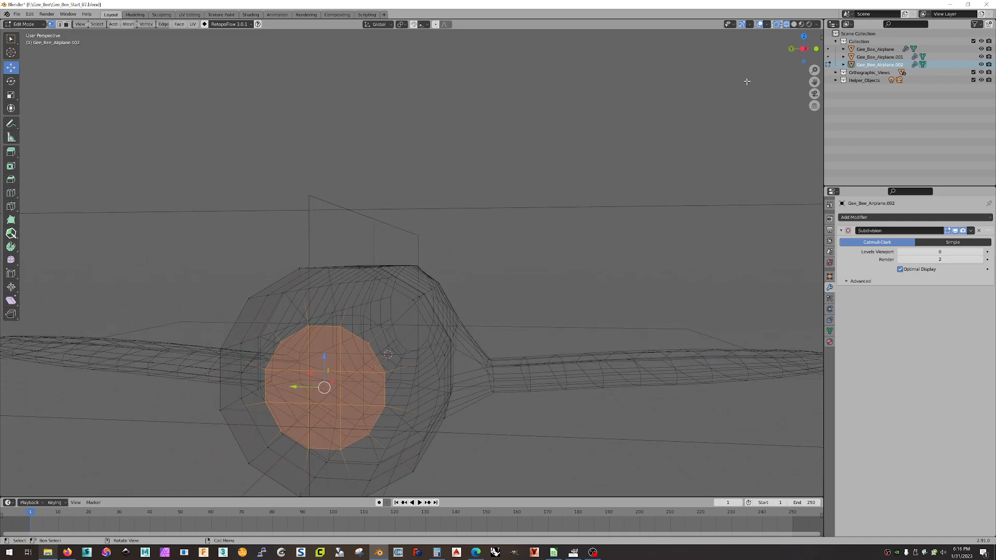
click(802, 24)
scroll(584, 232, down, 2)
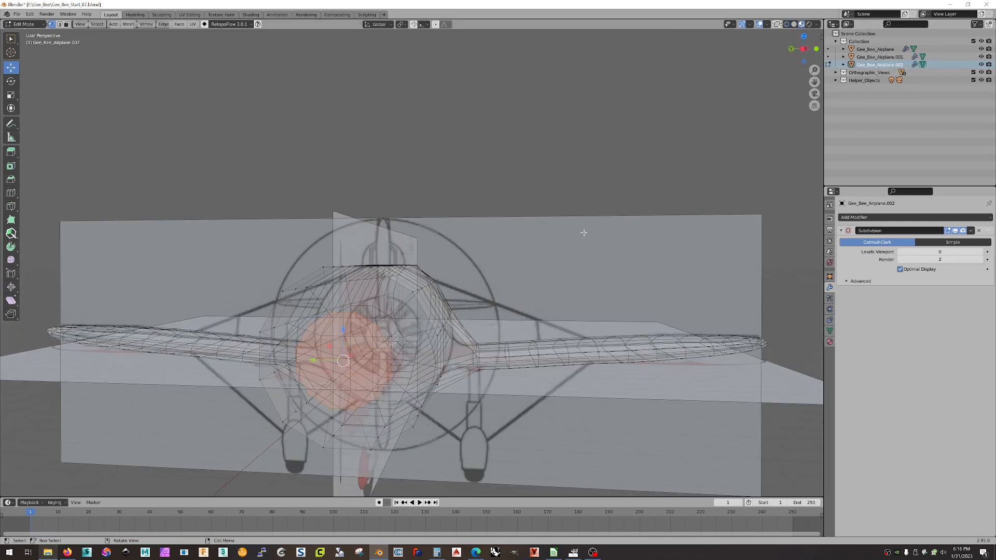
middle_drag(522, 234, 536, 226)
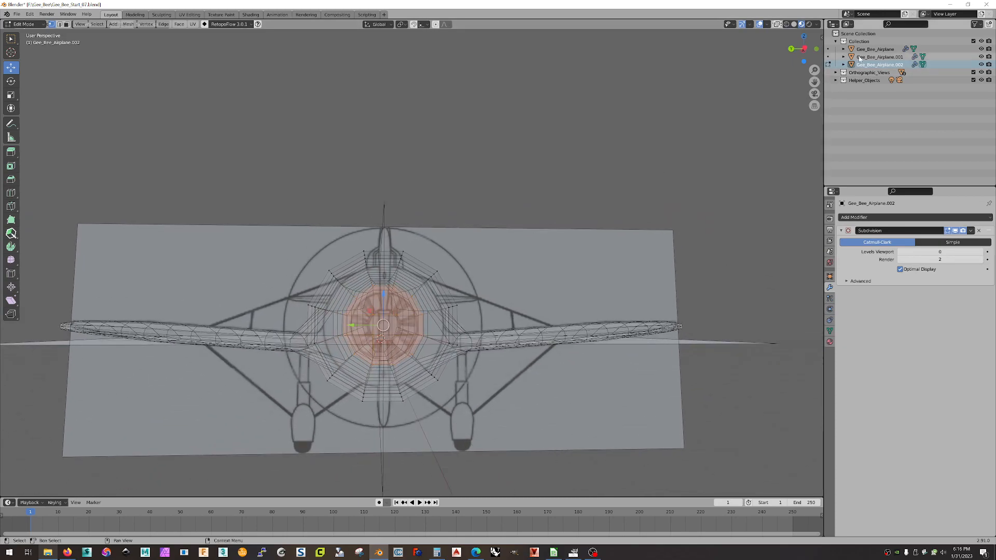
click(805, 48)
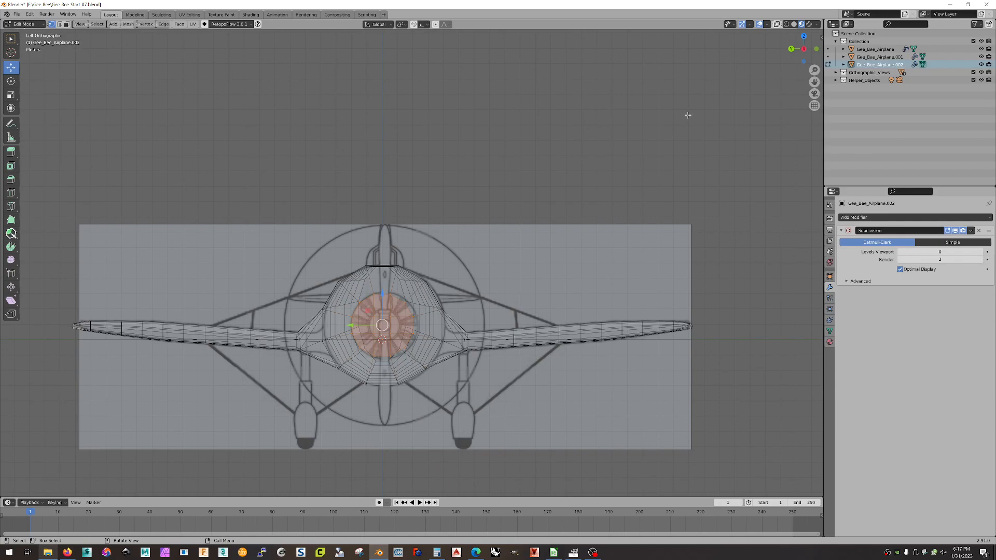
middle_drag(688, 115, 633, 141)
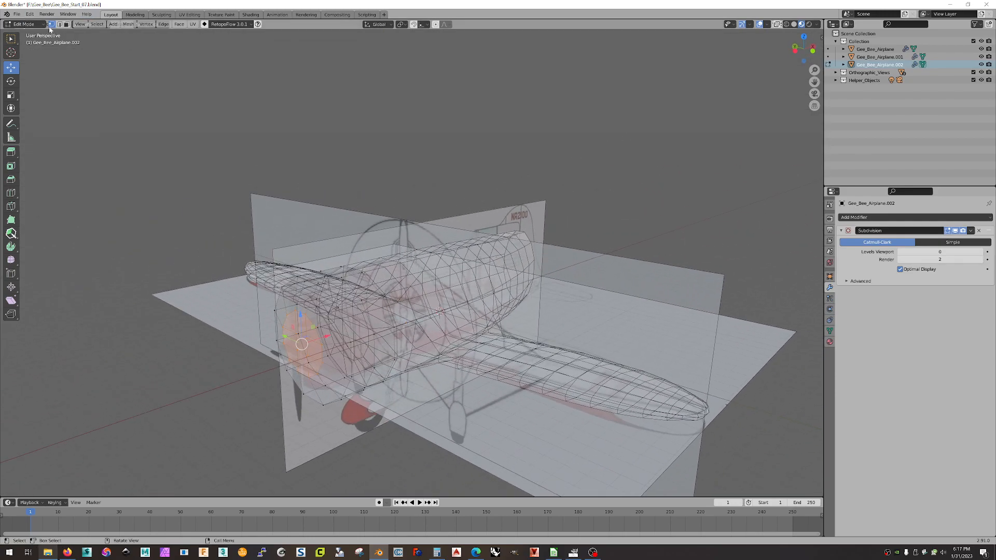
click(66, 24)
scroll(333, 307, up, 2)
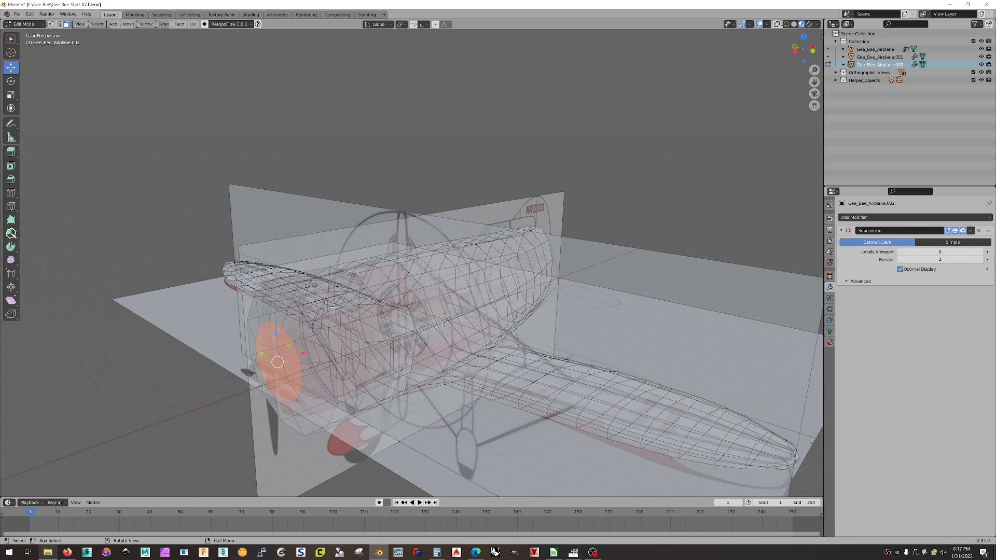
key(x)
click(376, 308)
middle_drag(378, 309, 345, 342)
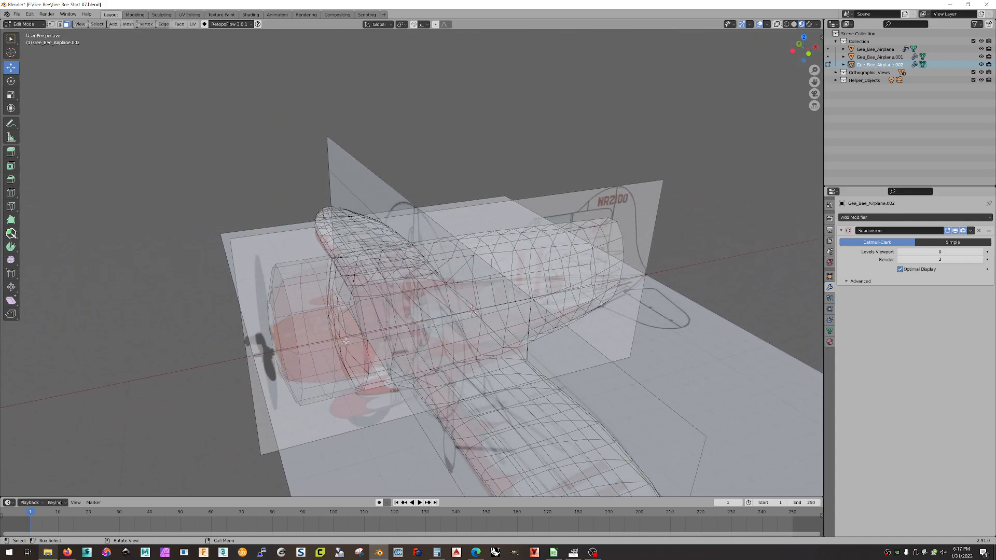
Set the cowling's Subdivision viewport level to 2 and return to Object Mode with nothing selected.
click(979, 252)
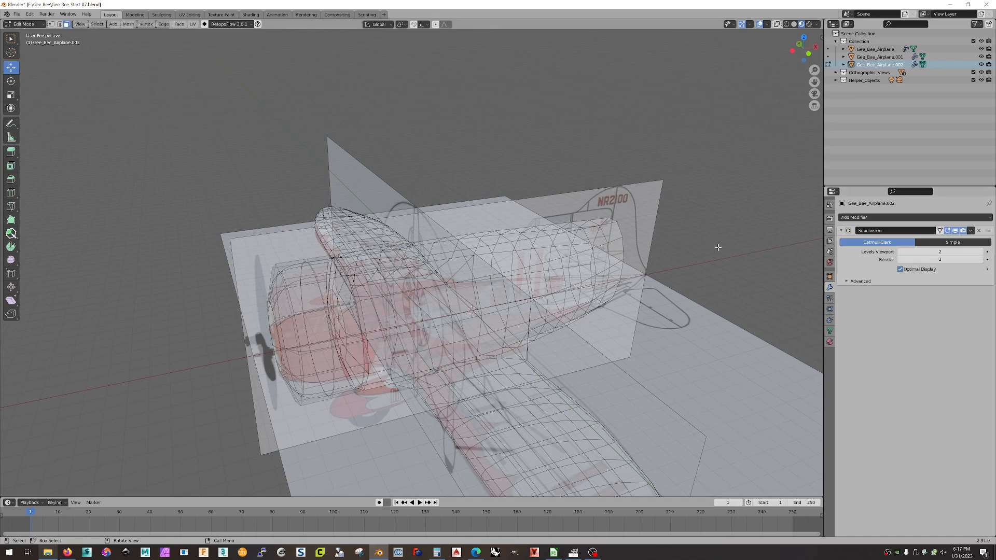
right_click(286, 296)
mouse_move(299, 296)
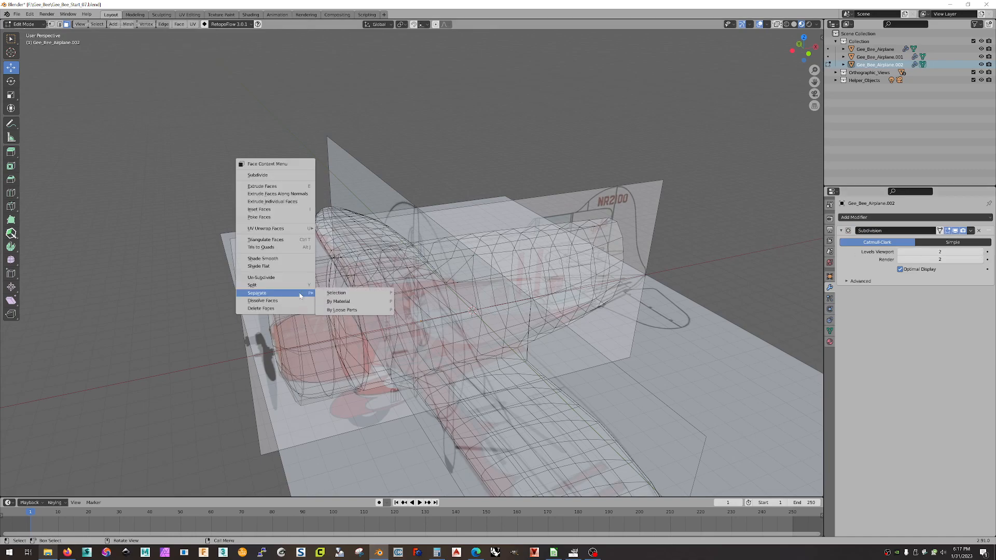
click(23, 24)
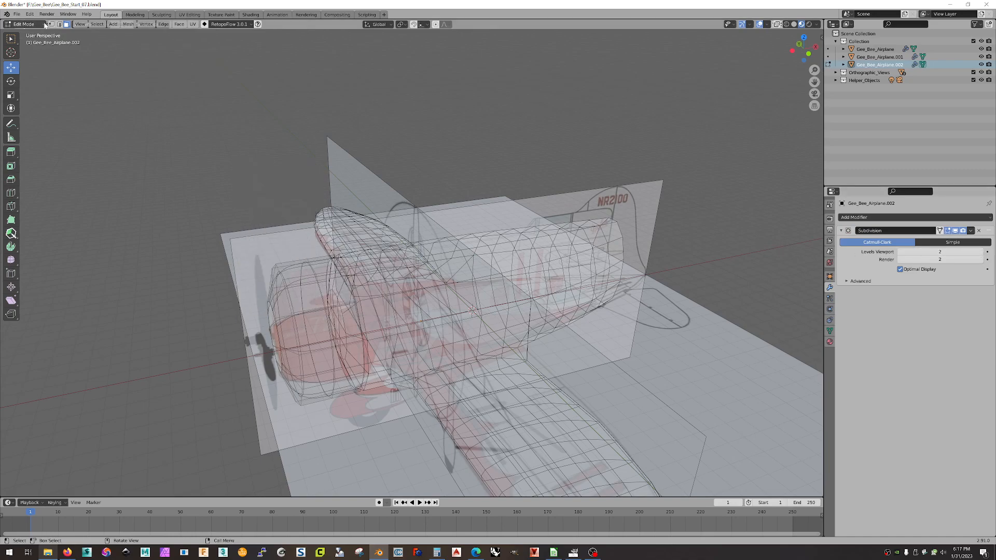
click(22, 33)
click(188, 156)
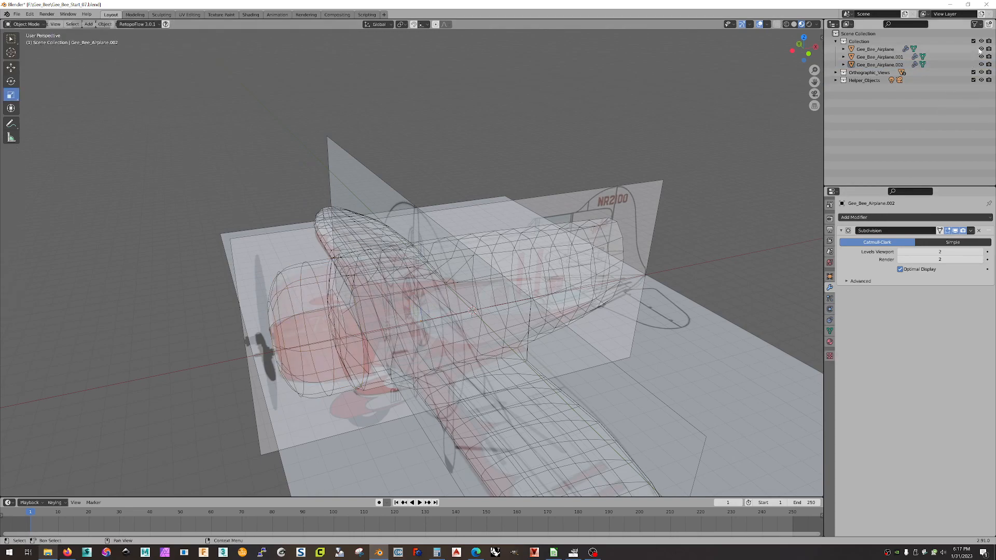
Hide the Orthographic_Views collection and set the airplane body's Subdivision viewport level to 2.
click(981, 73)
middle_drag(733, 192, 684, 231)
click(555, 298)
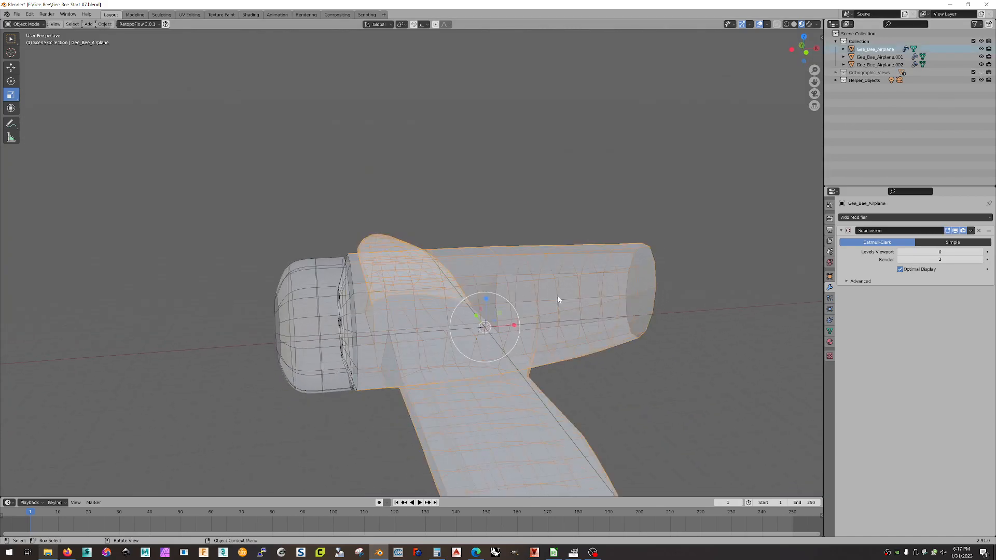
click(980, 252)
click(980, 252)
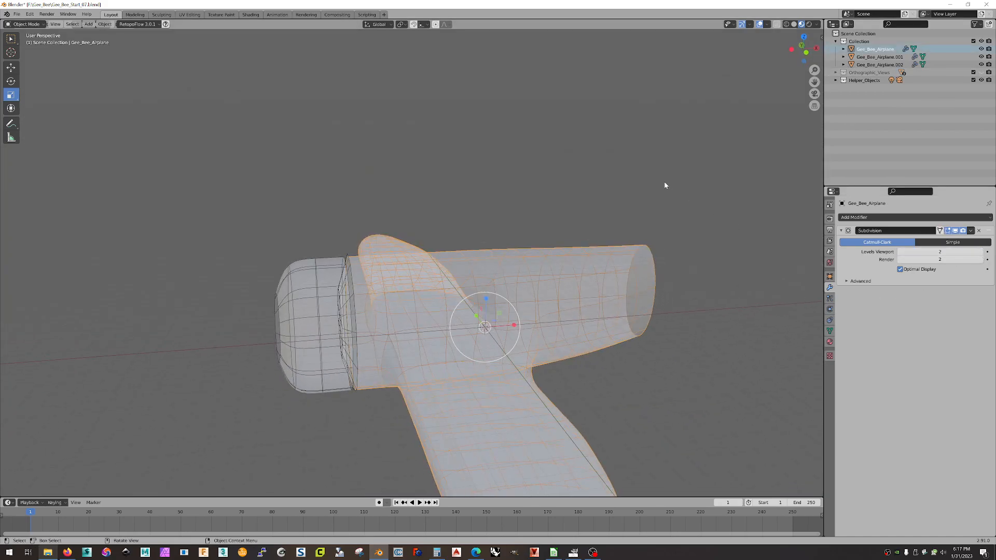
click(648, 187)
middle_drag(567, 189, 591, 202)
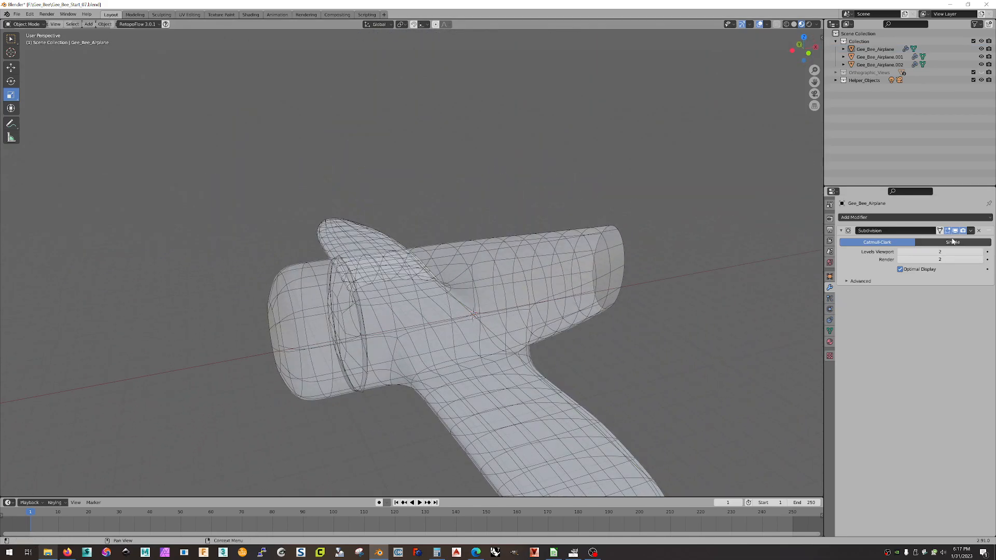
Set the airplane body's Subdivision viewport level to 0 and join the fuselage's front cap into it.
click(900, 252)
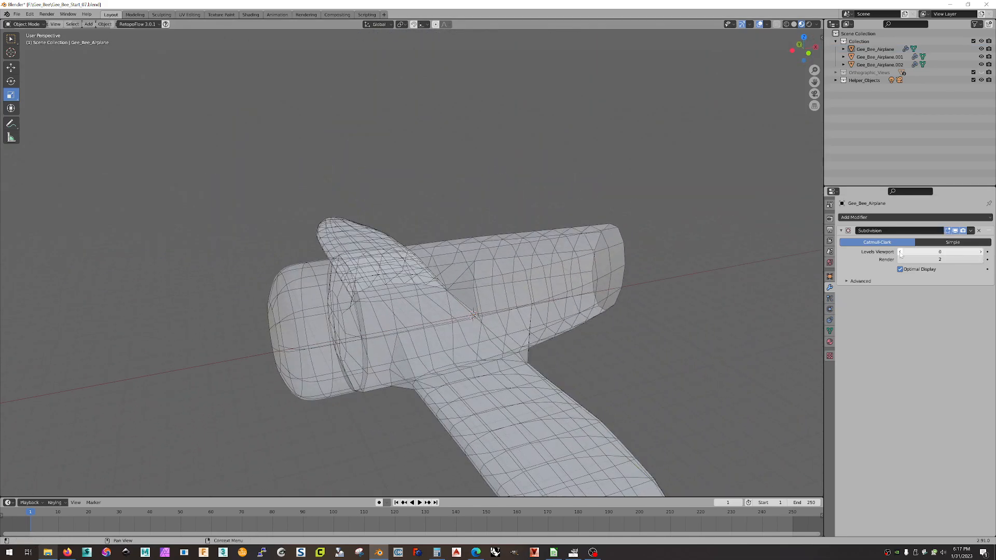
click(359, 313)
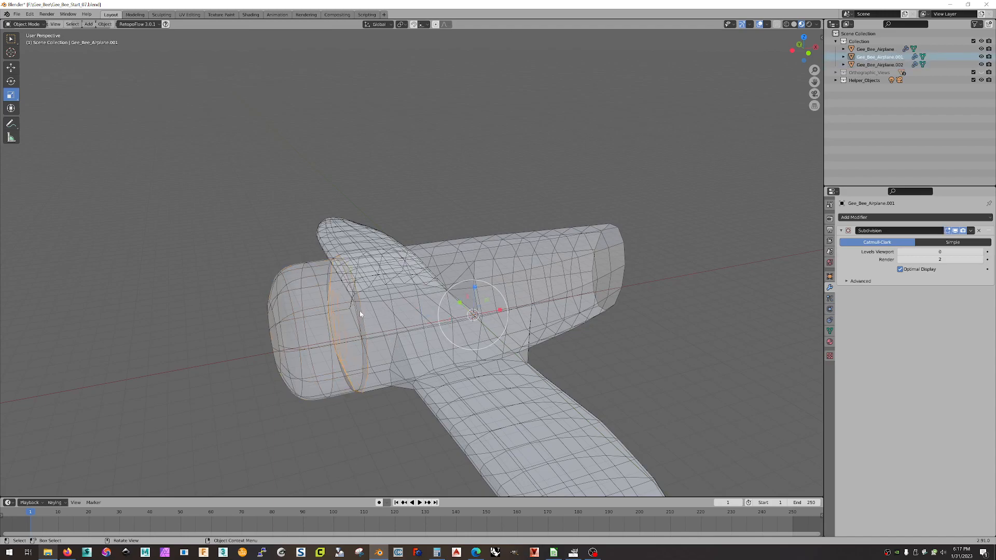
click(395, 306)
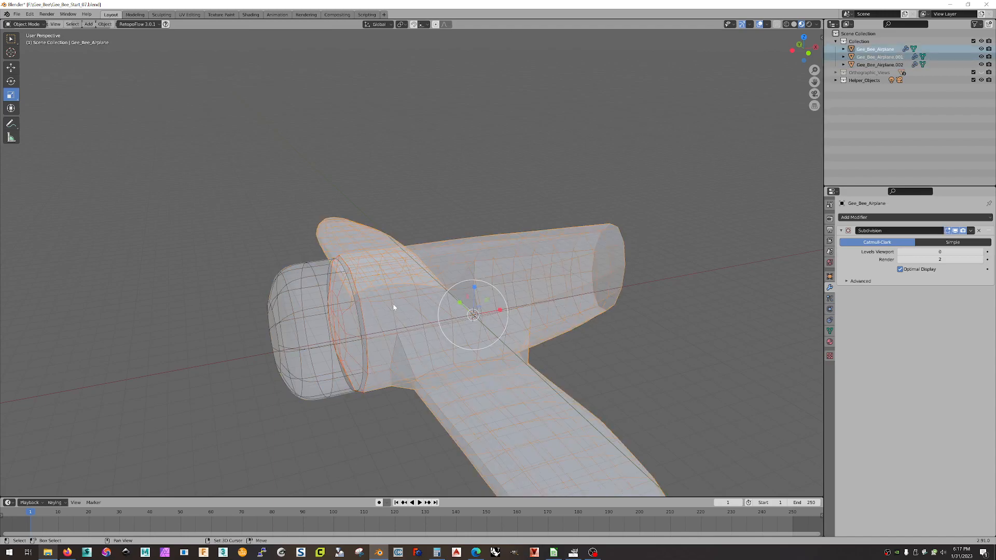
right_click(388, 274)
click(367, 271)
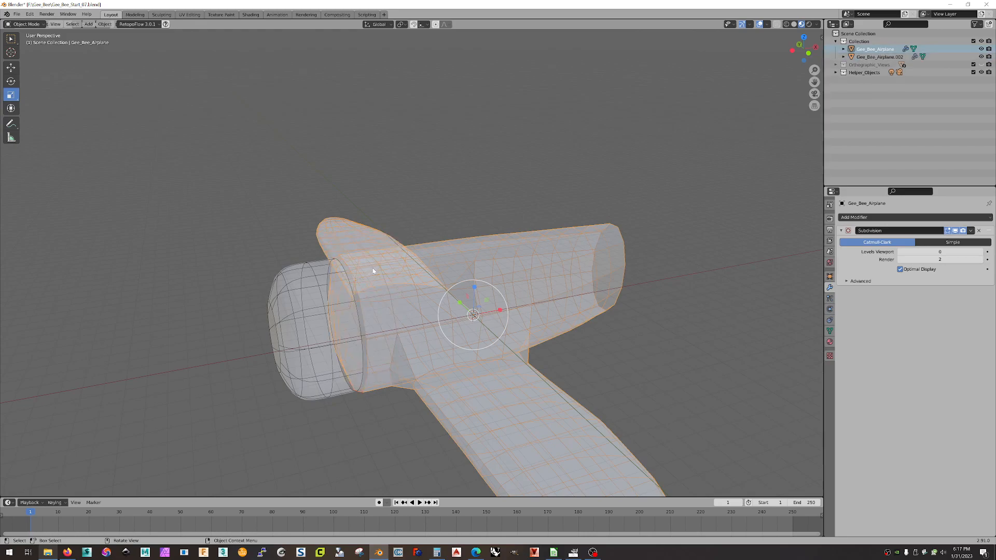
Set the joined airplane body's Subdivision viewport level to 2 and inspect the seam at the fuselage front.
click(980, 251)
click(980, 251)
middle_drag(627, 333, 349, 378)
scroll(363, 349, up, 3)
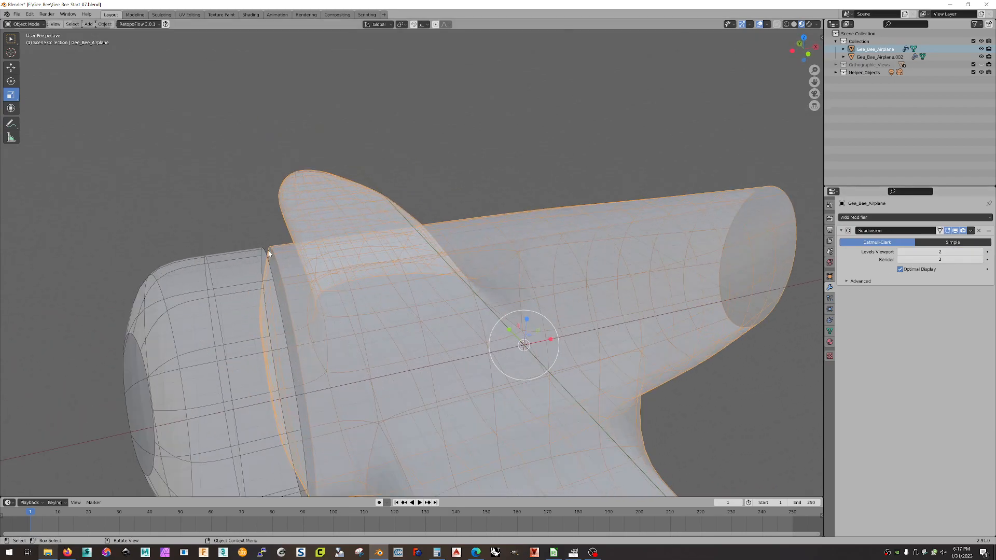
scroll(400, 317, down, 5)
middle_drag(406, 318, 395, 329)
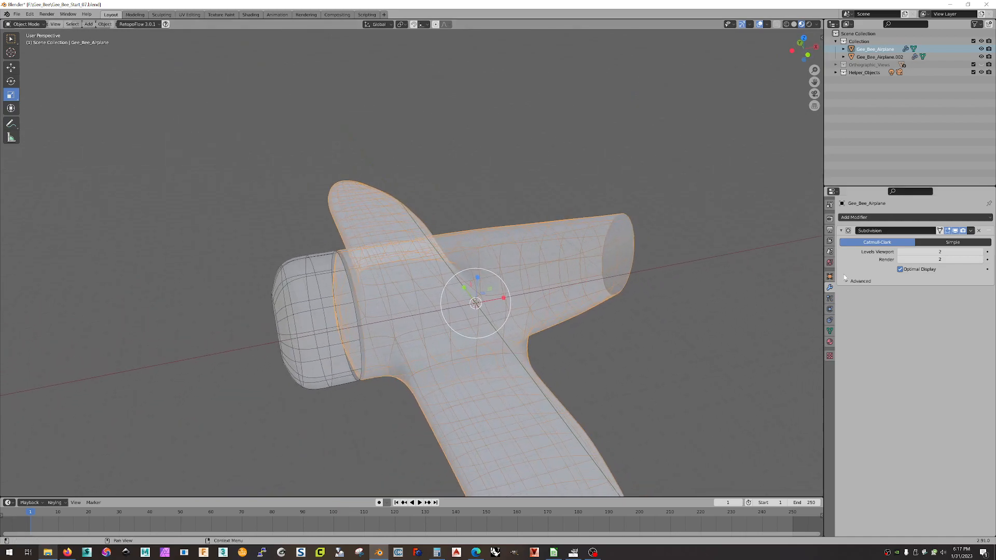
Switch to wireframe shading and select all vertices of the airplane body in Edit Mode.
click(786, 24)
scroll(536, 222, down, 5)
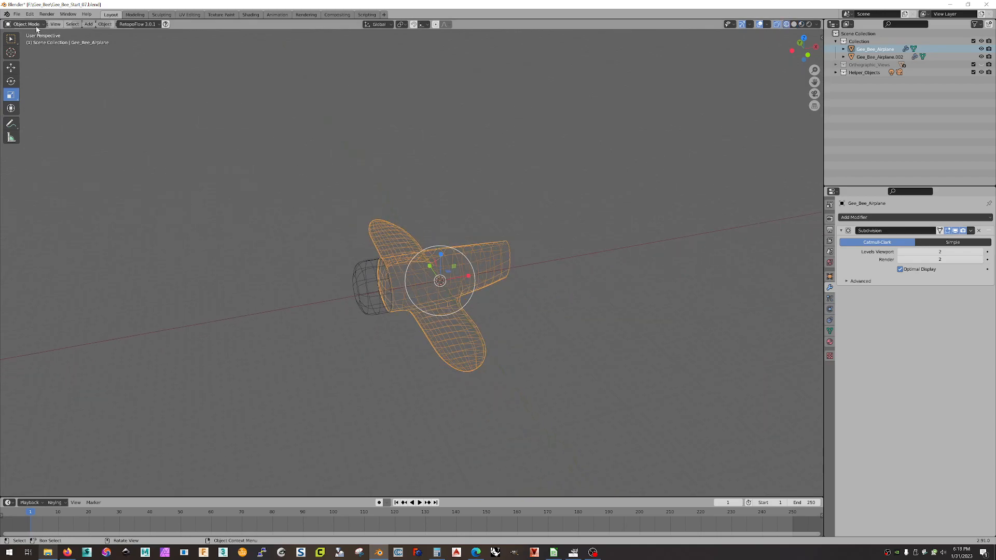
click(25, 23)
click(26, 42)
click(51, 24)
drag(275, 150, 721, 475)
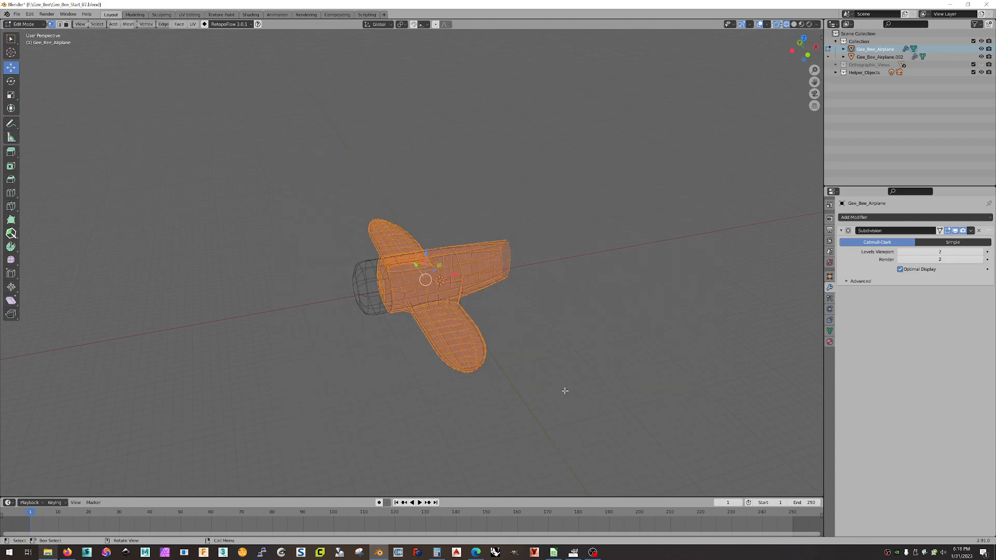
middle_drag(563, 391, 587, 386)
Merge the body's selected vertices by distance using 0.001 m, and clear the selection.
right_click(433, 289)
mouse_move(435, 291)
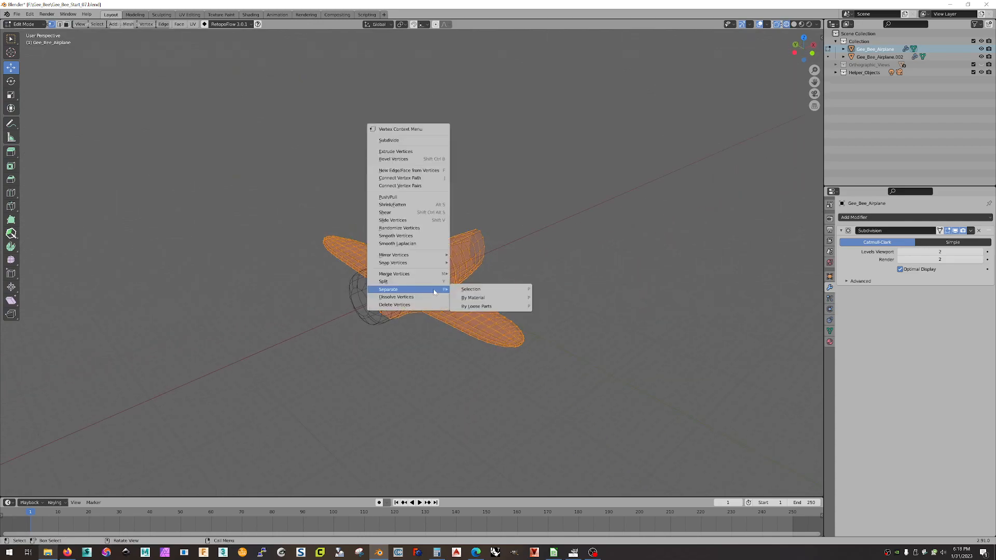
mouse_move(415, 273)
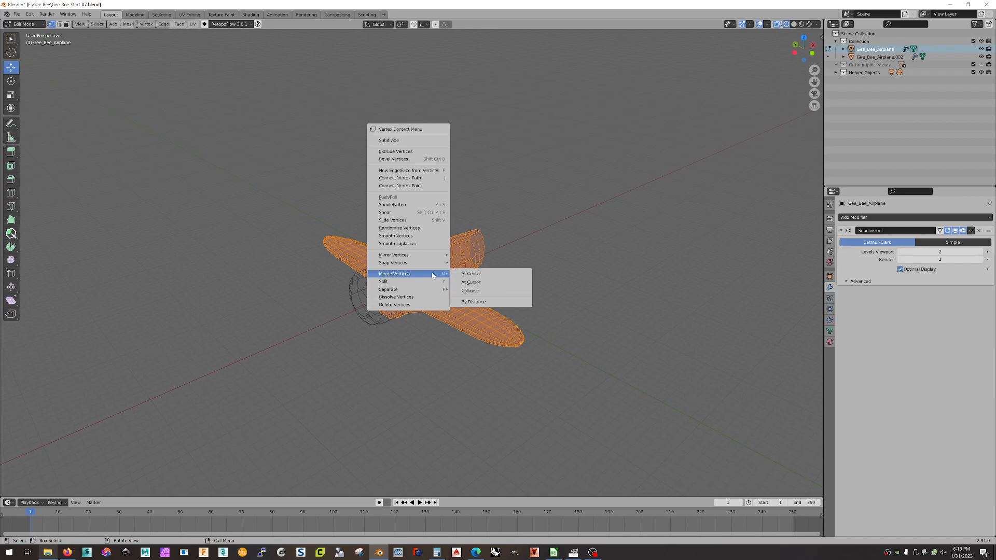
click(484, 306)
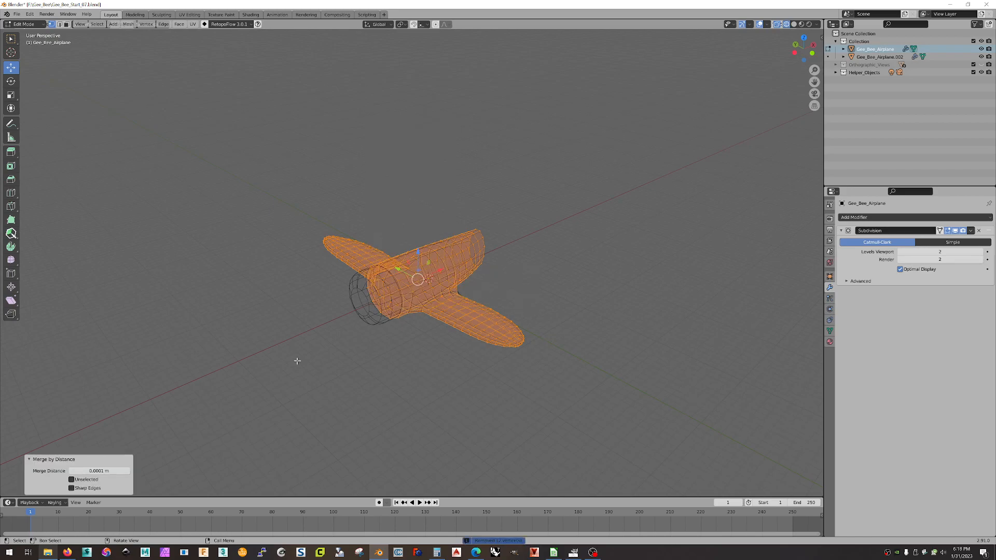
click(92, 471)
click(93, 470)
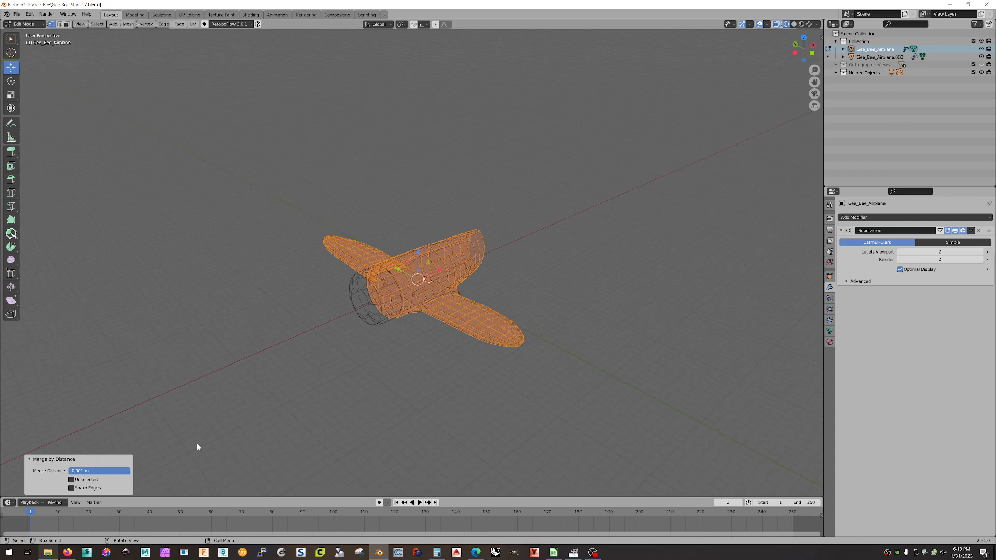
key(Return)
click(304, 410)
middle_drag(544, 341, 576, 319)
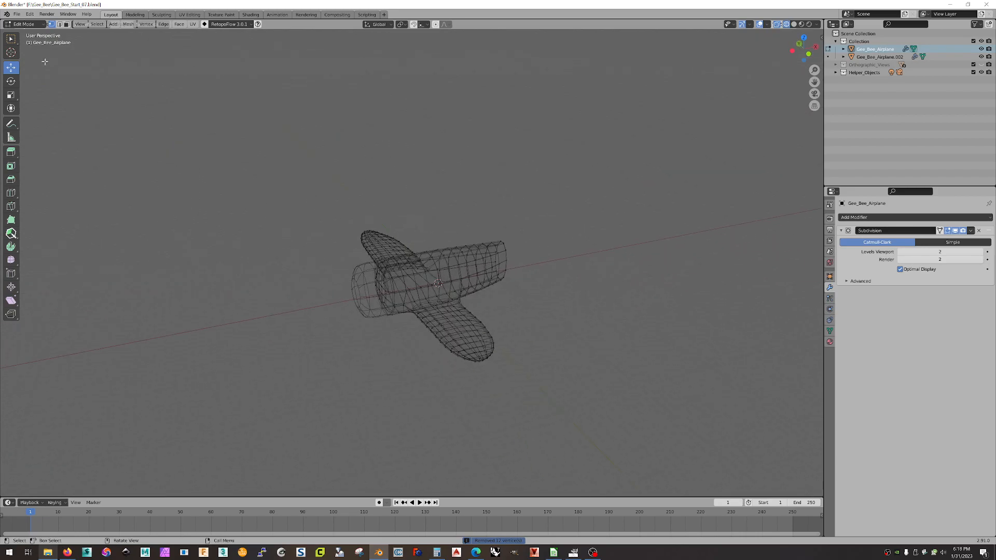
Return to Object Mode with Material Preview shading and deselect the airplane body.
click(25, 23)
click(21, 31)
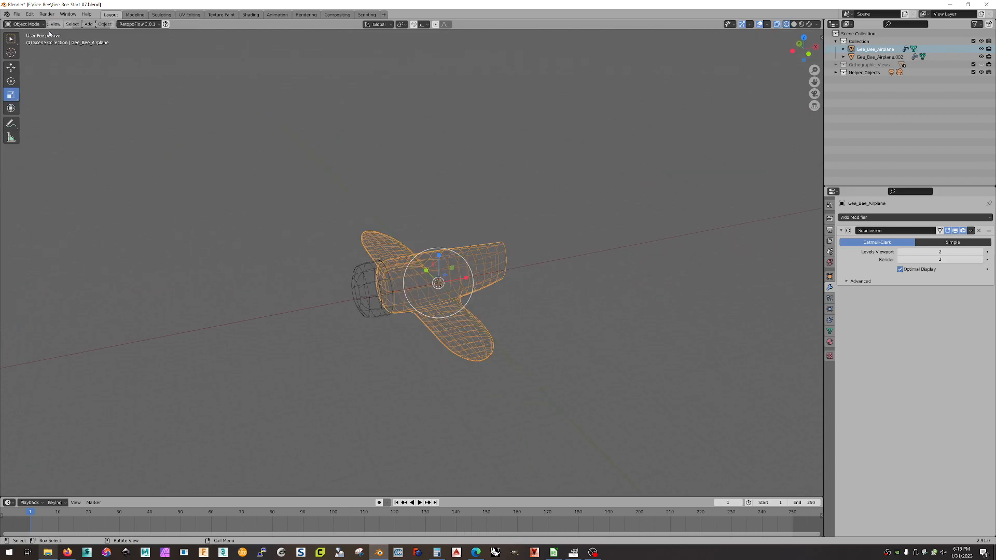
click(801, 26)
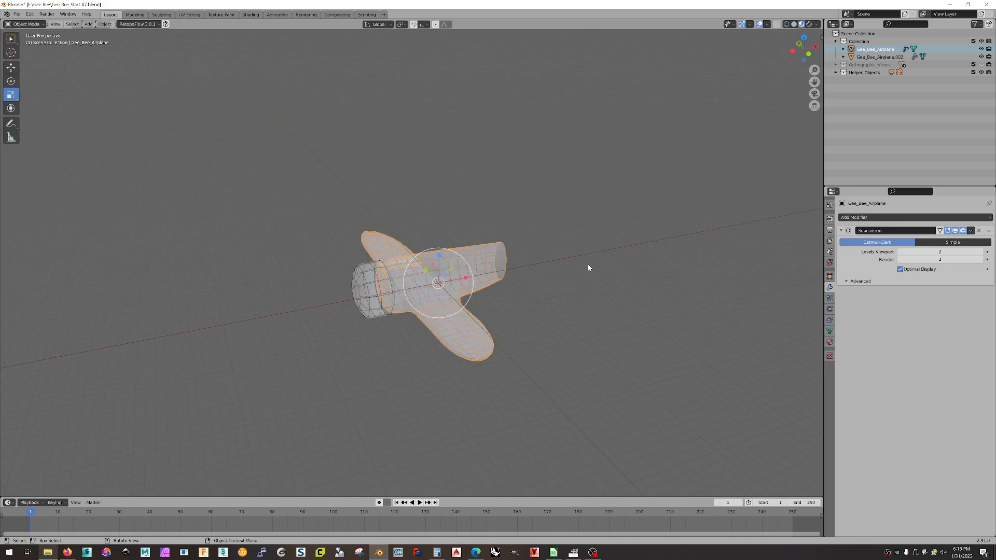
scroll(588, 264, up, 4)
click(473, 195)
middle_drag(450, 205, 581, 223)
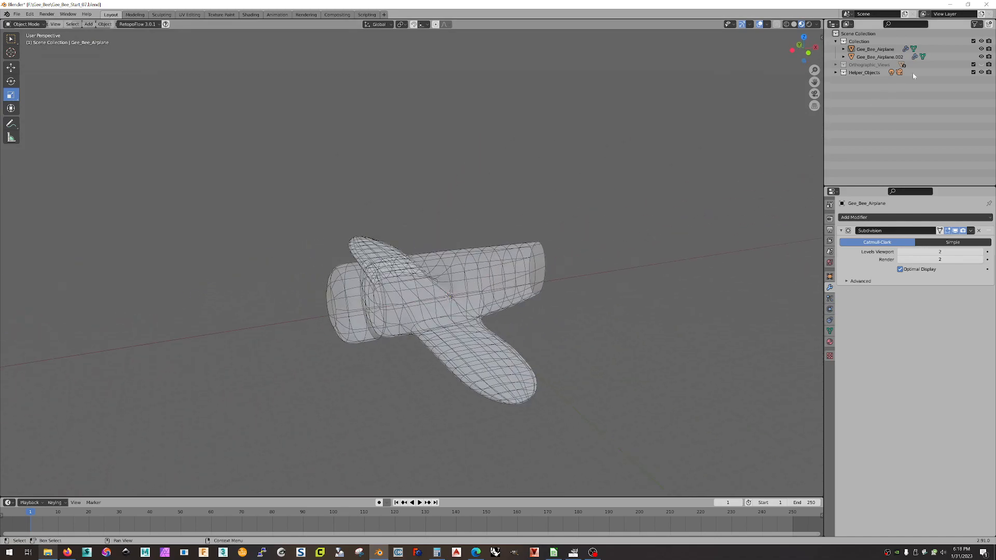
Show the Orthographic_Views collection and check the body's edge loops against the references in Edit Mode.
click(980, 65)
mouse_move(682, 226)
middle_down()
mouse_move(662, 213)
mouse_move(677, 216)
middle_up()
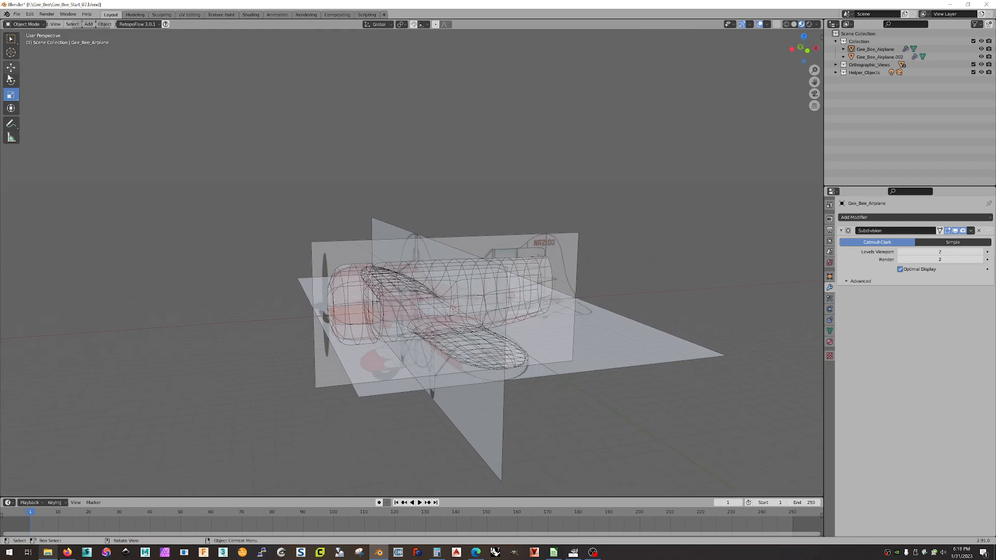
click(37, 25)
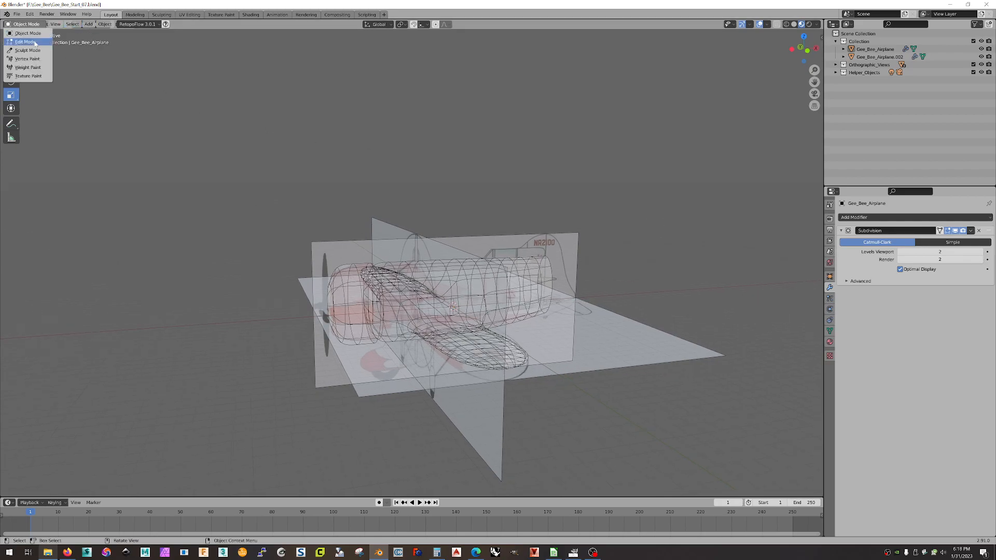
click(26, 41)
click(59, 24)
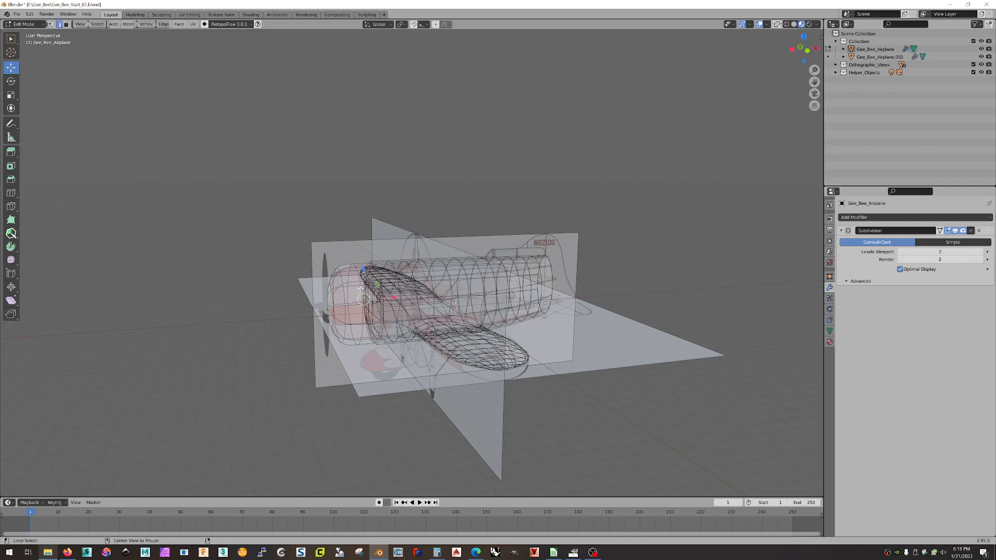
middle_drag(359, 275, 362, 323)
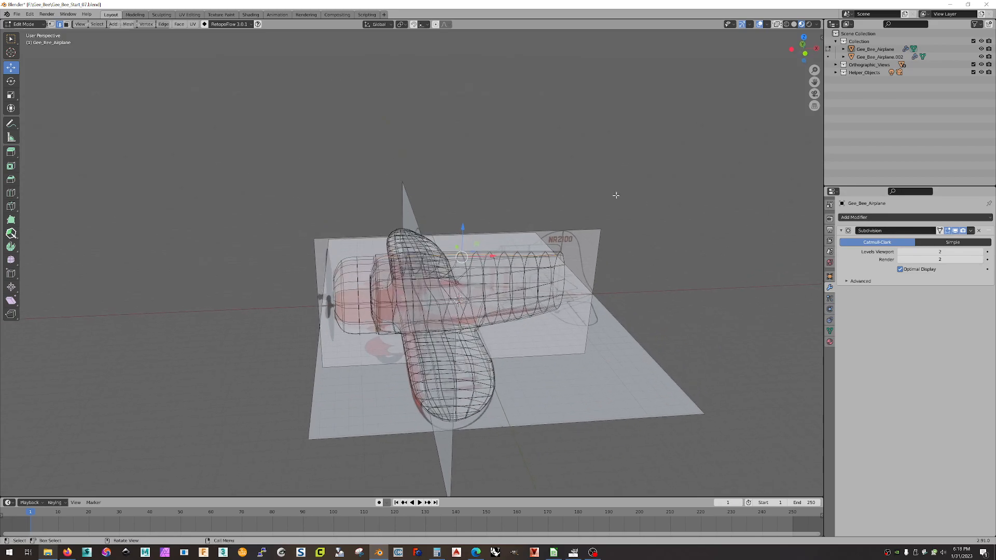
Leave the airplane body and open the engine cowling in Edit Mode with edge selection.
click(26, 24)
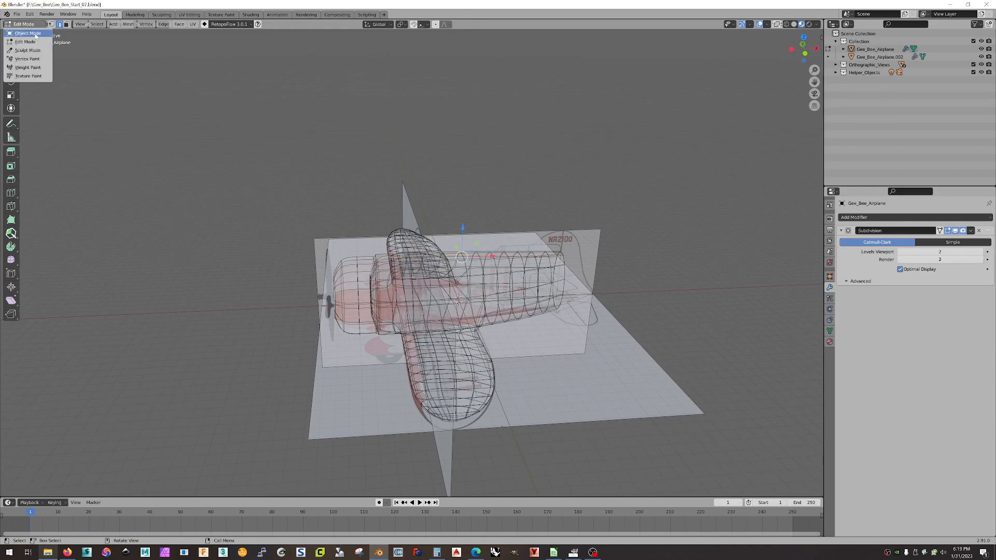
click(28, 33)
click(352, 275)
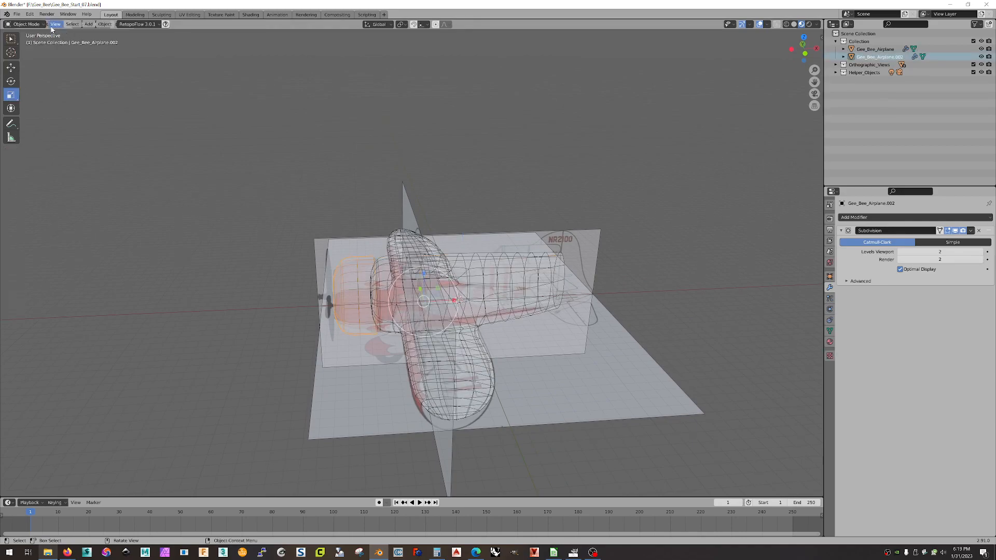
click(26, 24)
click(25, 42)
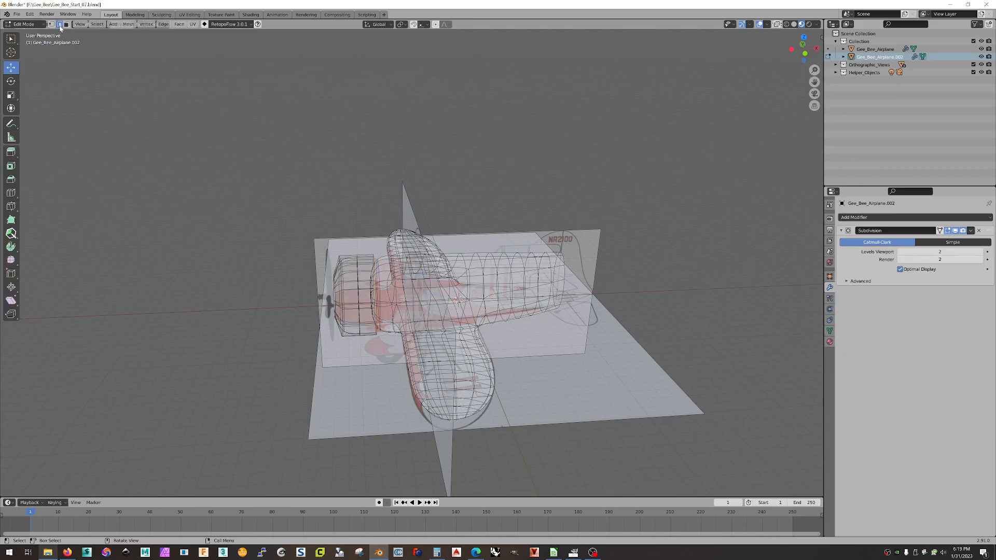
scroll(369, 267, up, 3)
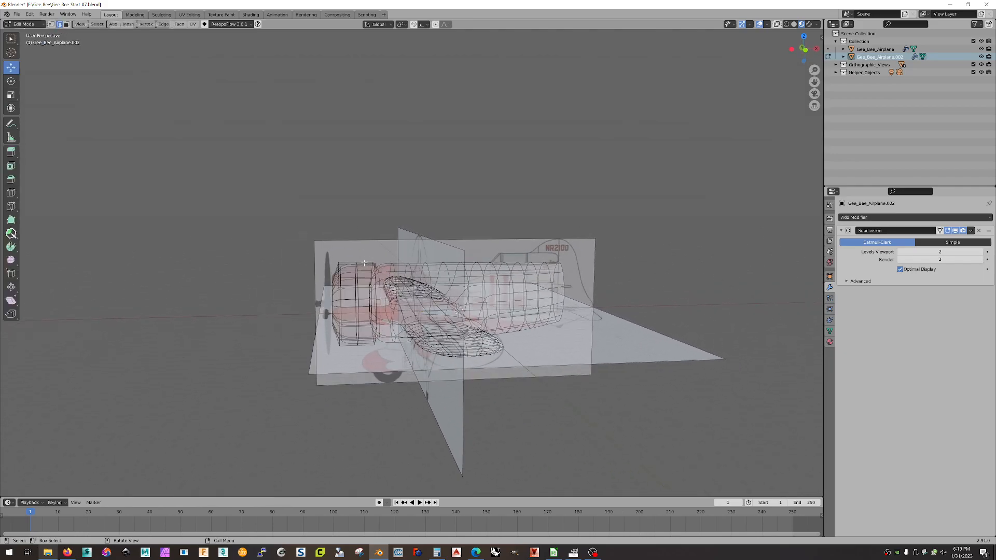
Scale the cowling's front edge loop down slightly and move it about 0.44 m forward along X.
mouse_move(317, 291)
middle_down()
mouse_move(316, 281)
mouse_move(298, 283)
mouse_move(316, 286)
middle_up()
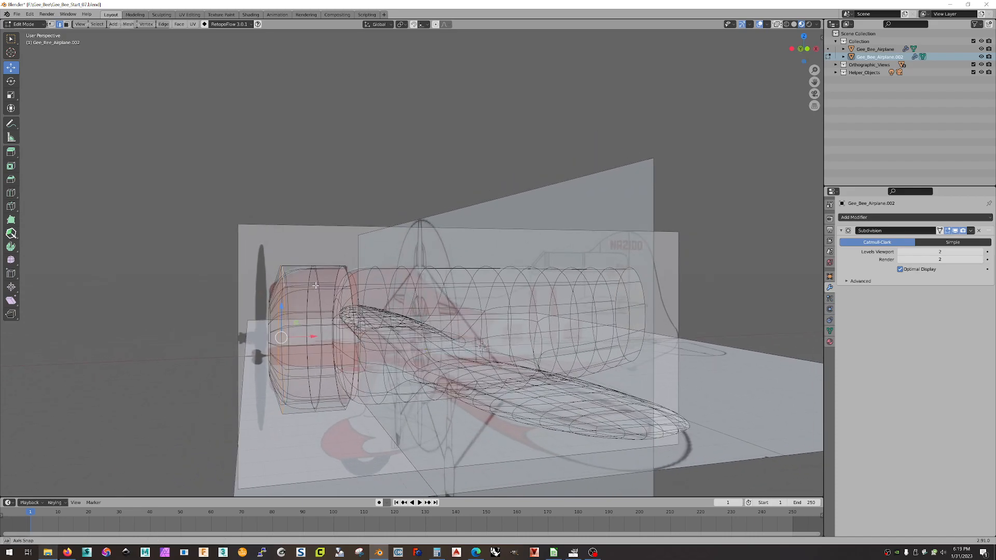
click(10, 95)
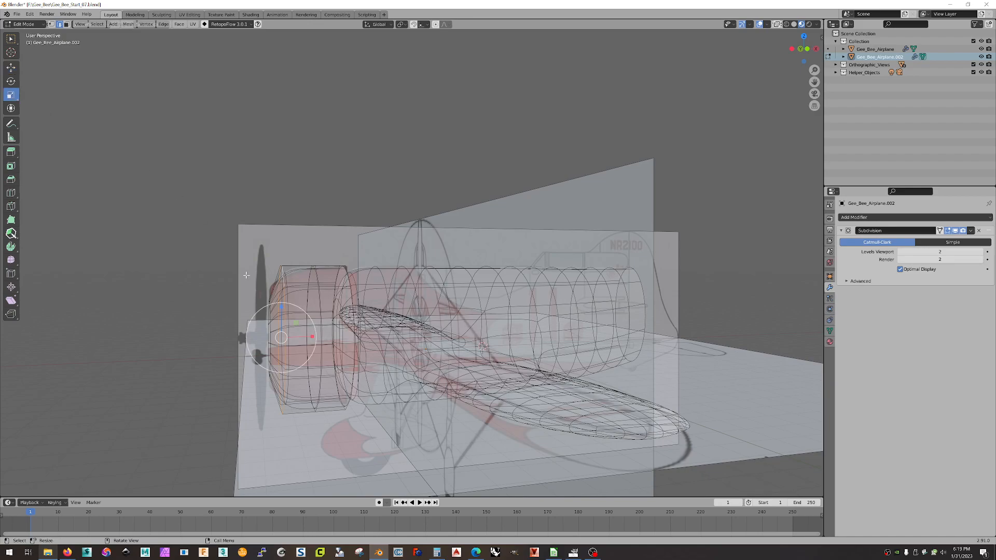
drag(297, 315, 297, 312)
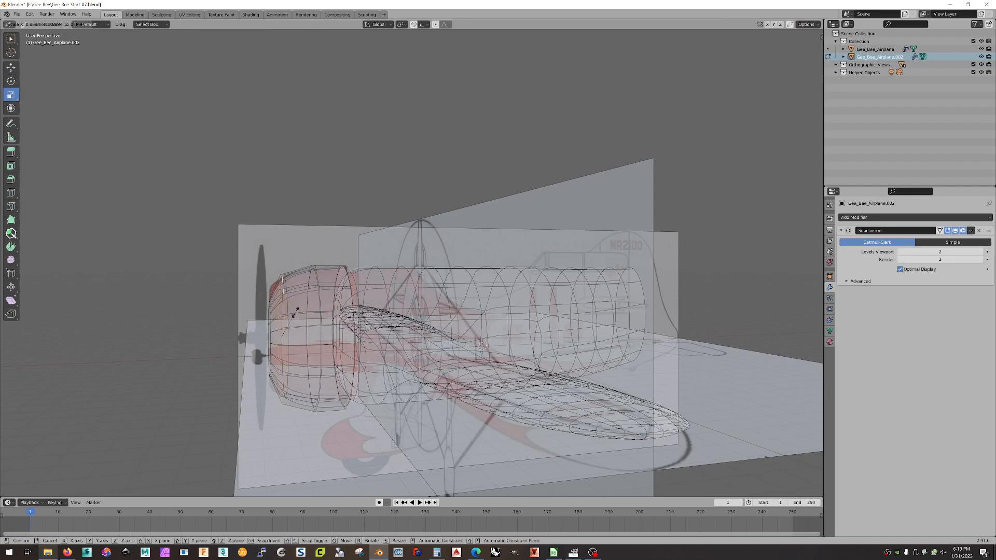
drag(295, 313, 304, 335)
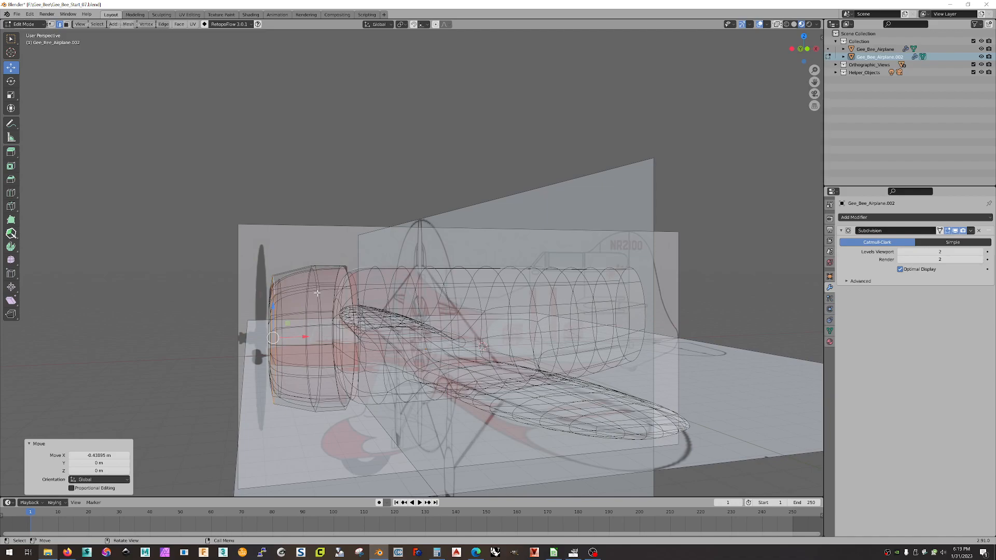
Select the cowling's middle edge loop and move it about 0.45 m forward along X.
alt+click(317, 295)
drag(334, 335, 335, 336)
middle_drag(335, 336, 272, 376)
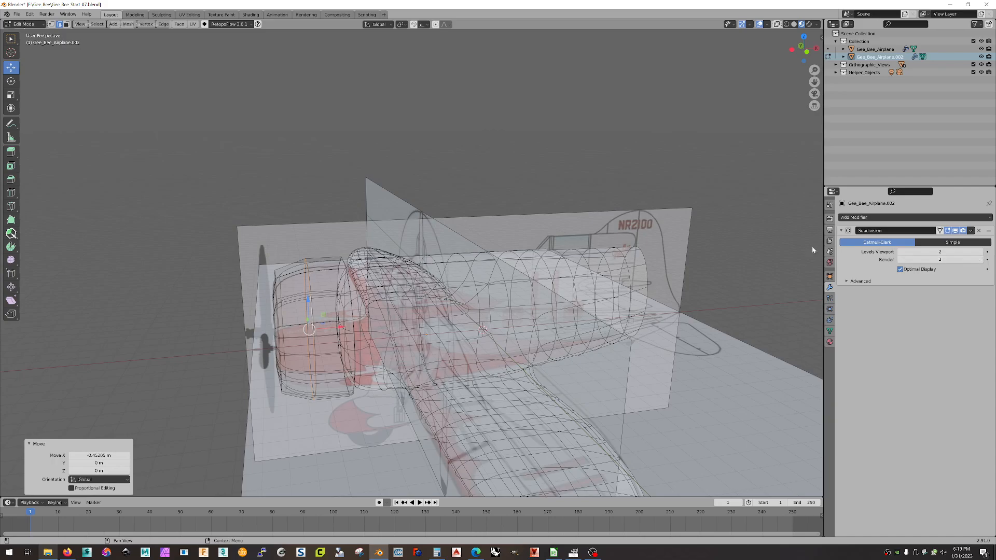
Return to Object Mode with nothing selected and hide the Orthographic_Views collection.
click(29, 25)
click(23, 35)
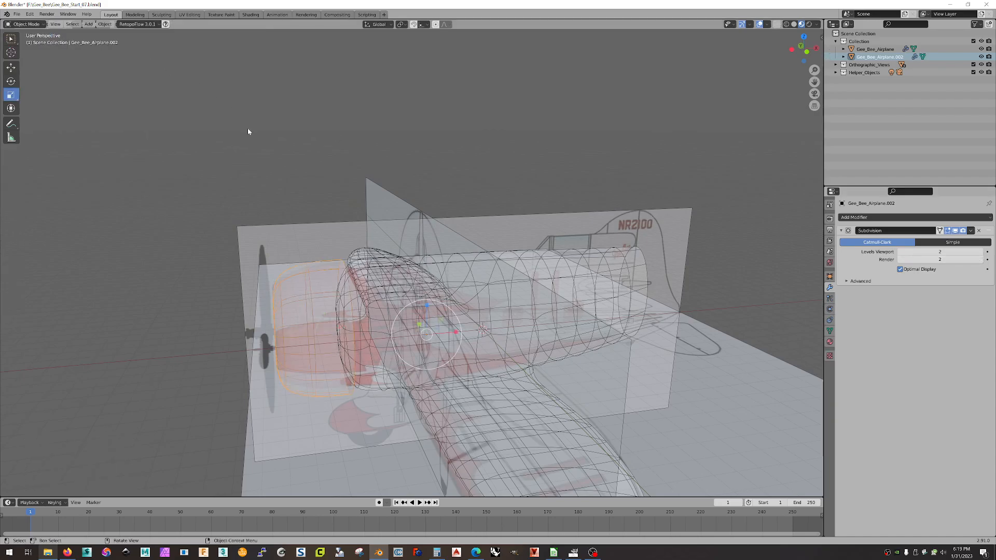
middle_drag(271, 164, 489, 178)
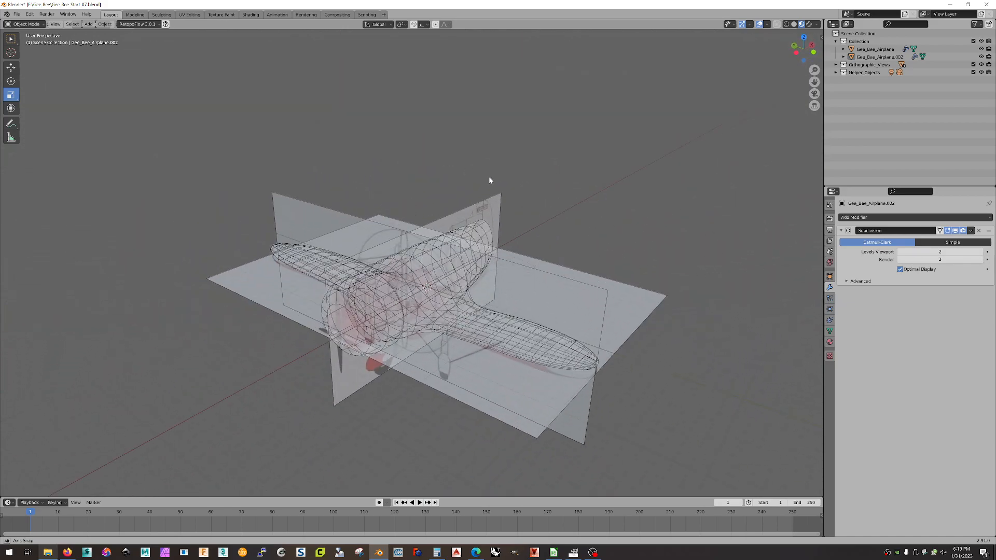
click(980, 64)
middle_drag(700, 182, 643, 254)
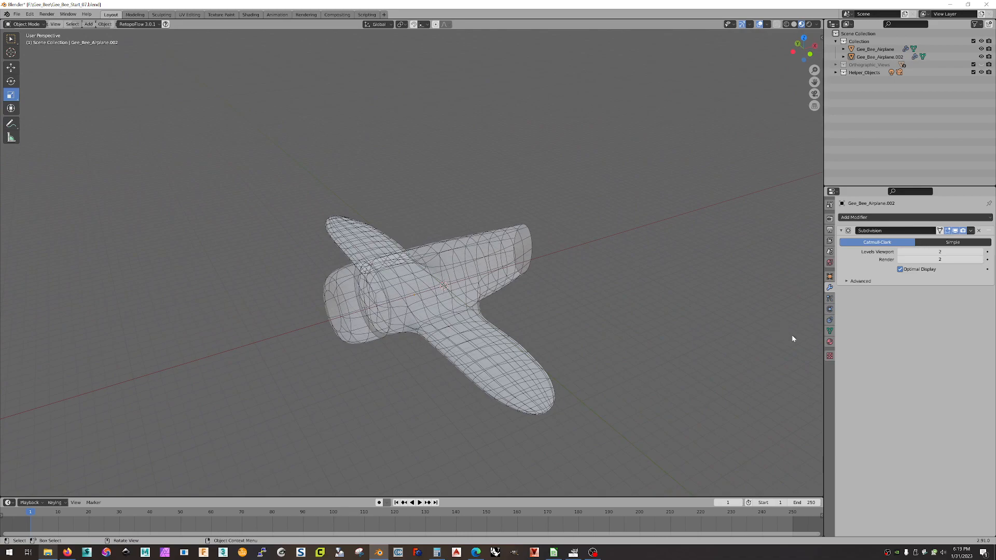
Show the cowling's material settings, join the airplane body and cowling into one object, and select the result.
click(830, 342)
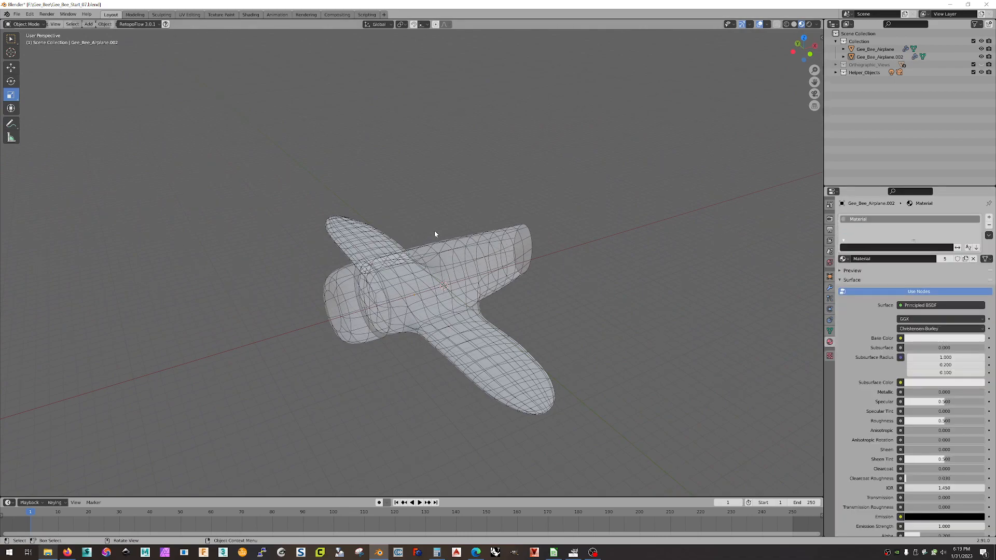
drag(213, 137, 721, 496)
right_click(509, 247)
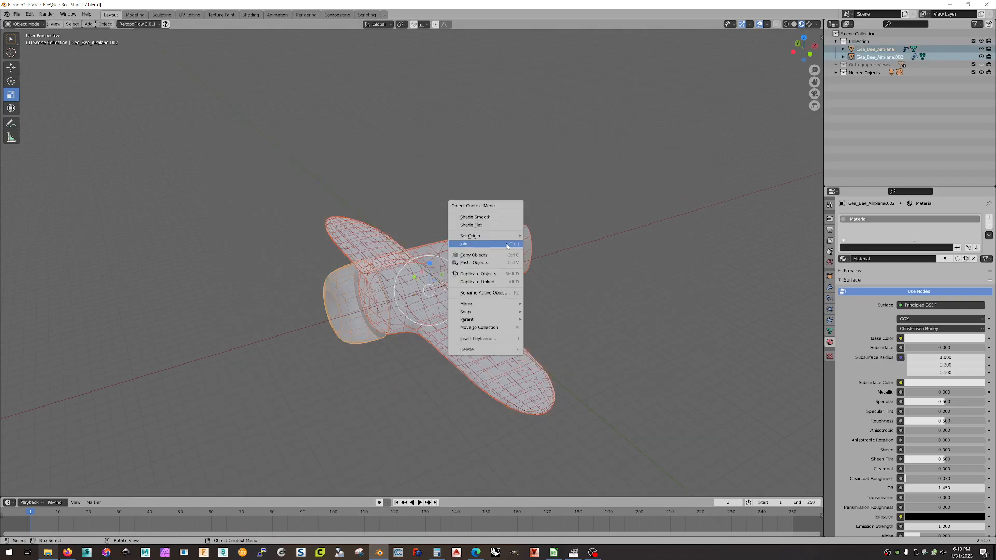
click(487, 244)
click(642, 245)
click(493, 280)
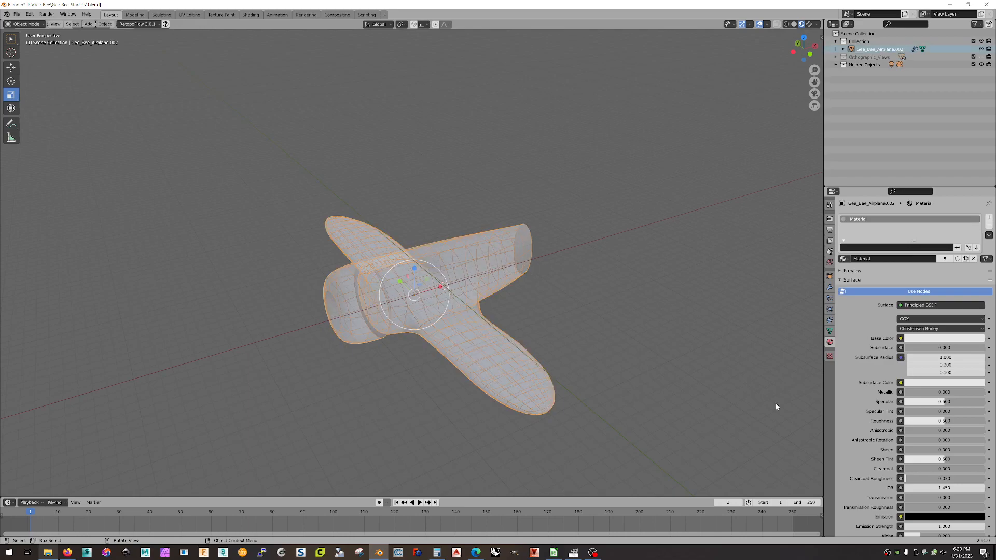
Set the airplane material's surface alpha to 1.0, deselect the airplane and switch the viewport to Solid shading.
scroll(921, 482, down, 3)
drag(916, 474, 984, 474)
click(679, 364)
middle_drag(679, 364, 753, 150)
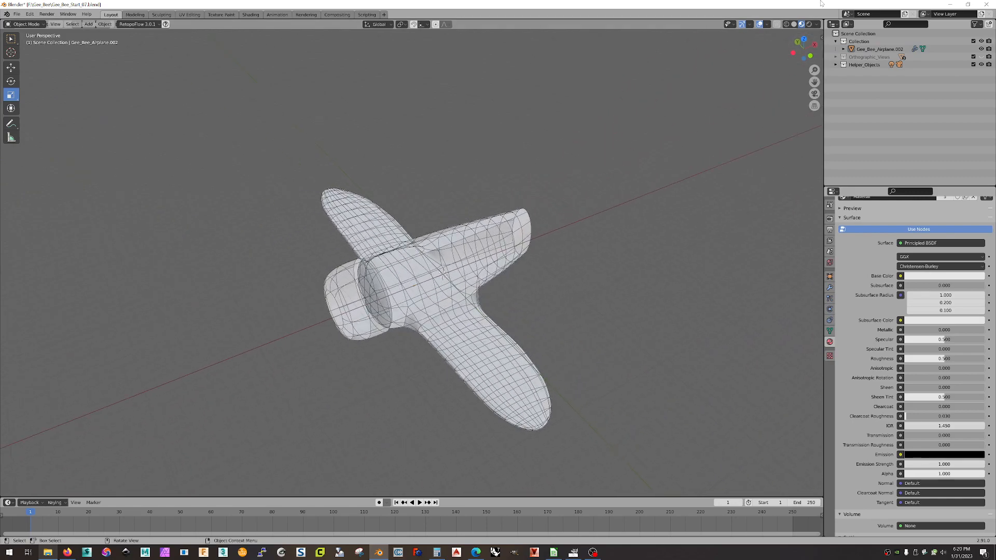
click(794, 23)
middle_drag(617, 160, 589, 220)
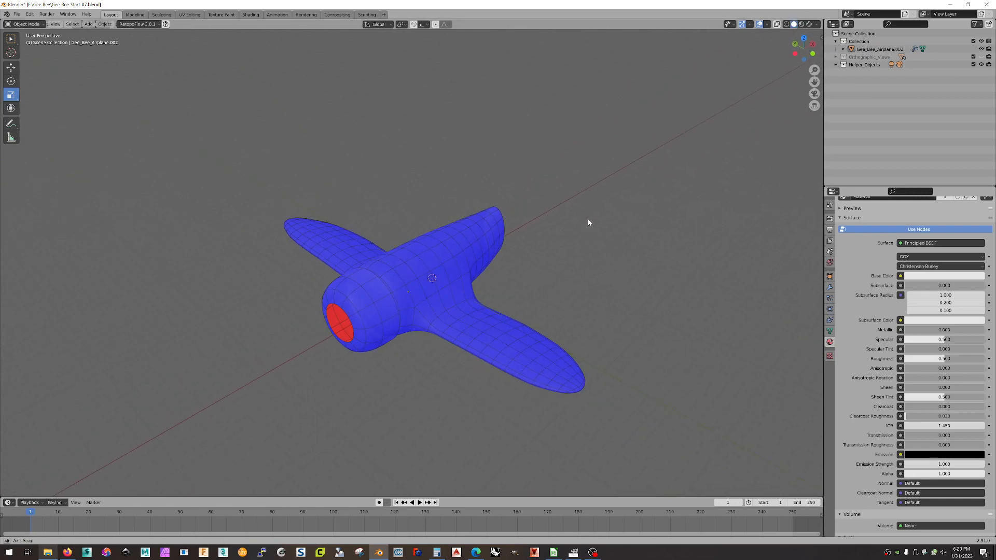
Turn off the Face Orientation and Wireframe viewport overlays.
click(767, 24)
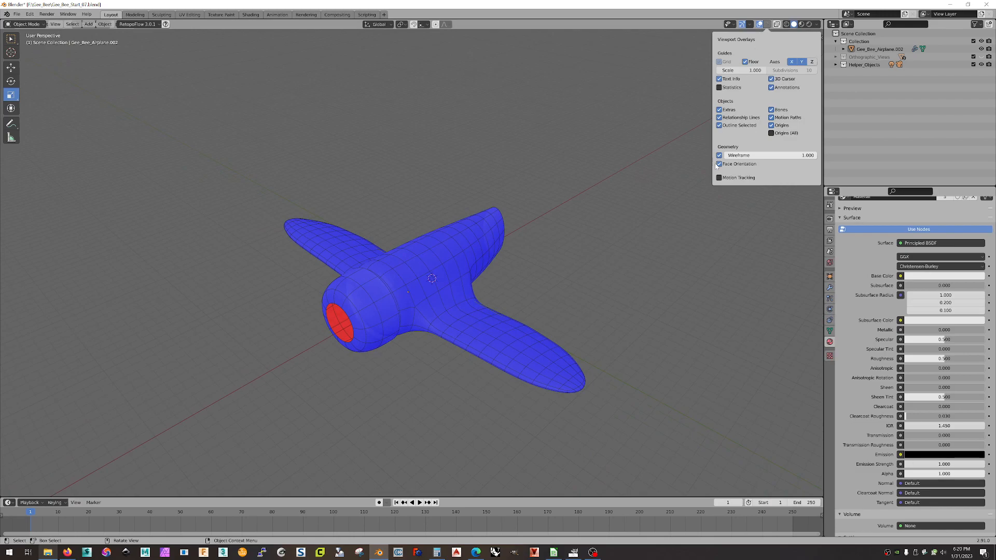
click(719, 164)
mouse_move(600, 233)
middle_down()
mouse_move(536, 206)
mouse_move(602, 215)
middle_up()
click(768, 24)
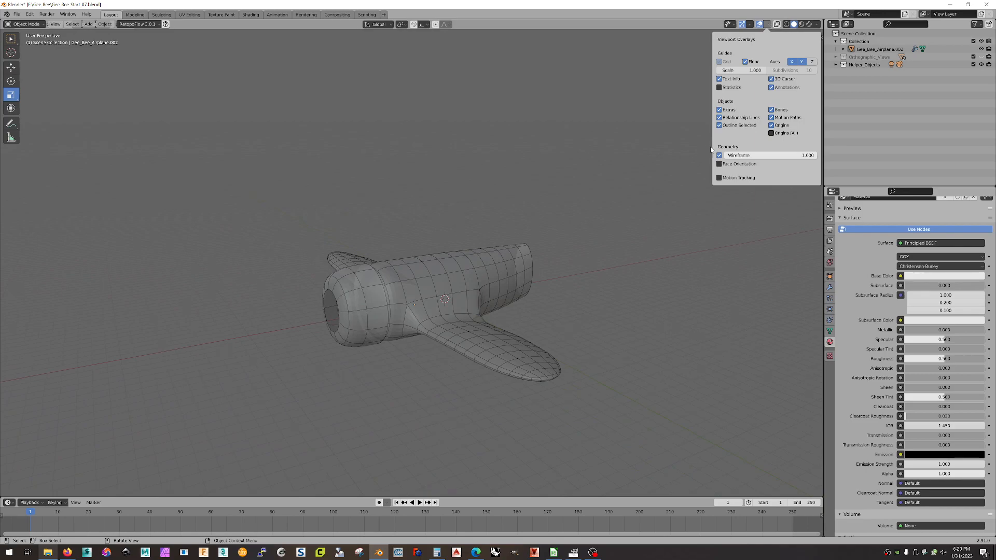
click(719, 156)
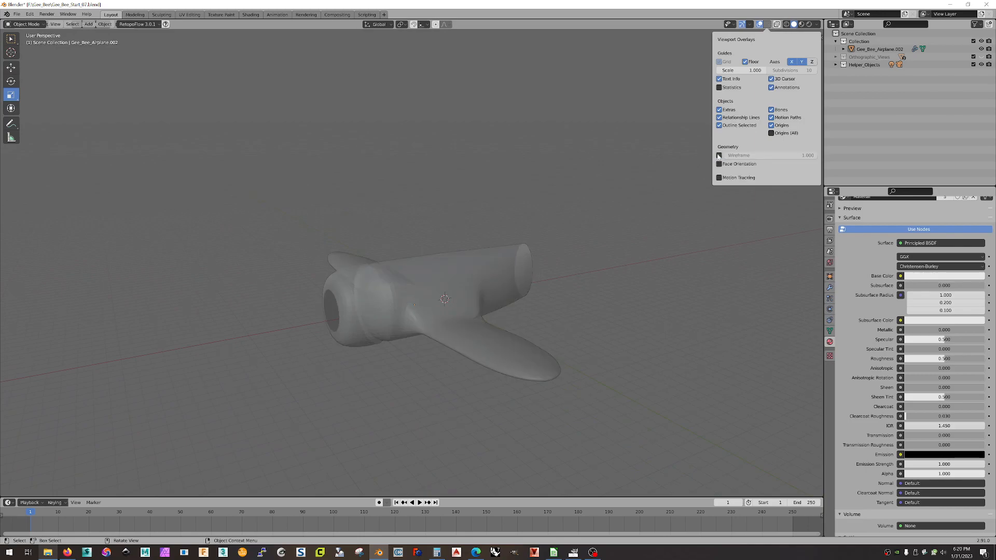
middle_drag(621, 169, 607, 222)
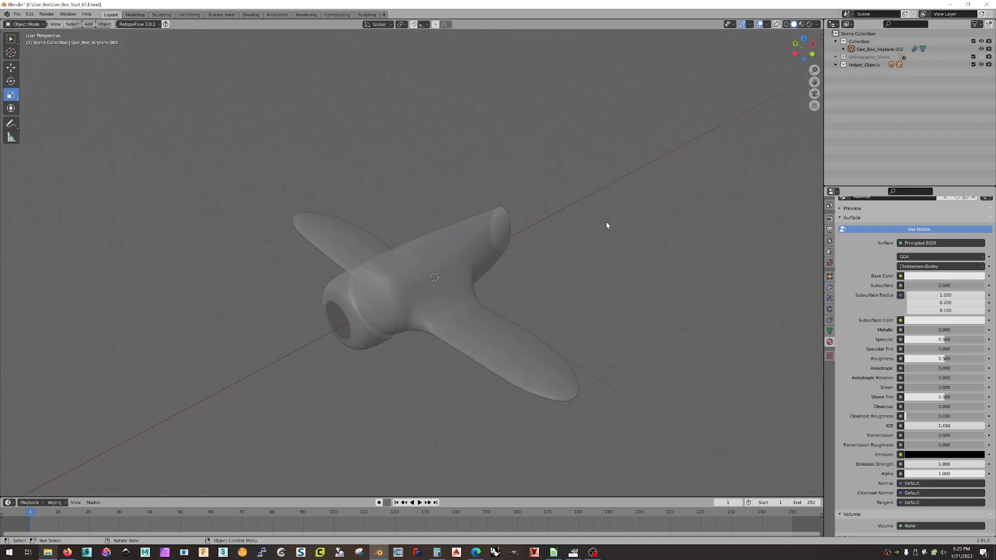
Set the alpha of the material's Viewport Display color to 1.0 so the airplane shows opaque in Solid shading.
scroll(936, 396, down, 8)
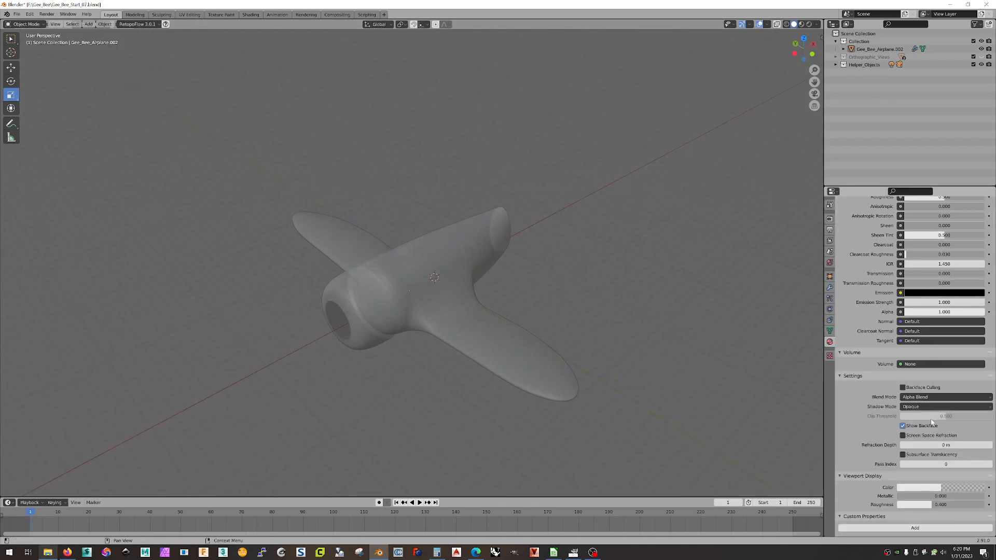
click(911, 489)
drag(936, 475, 968, 475)
middle_drag(659, 320, 583, 298)
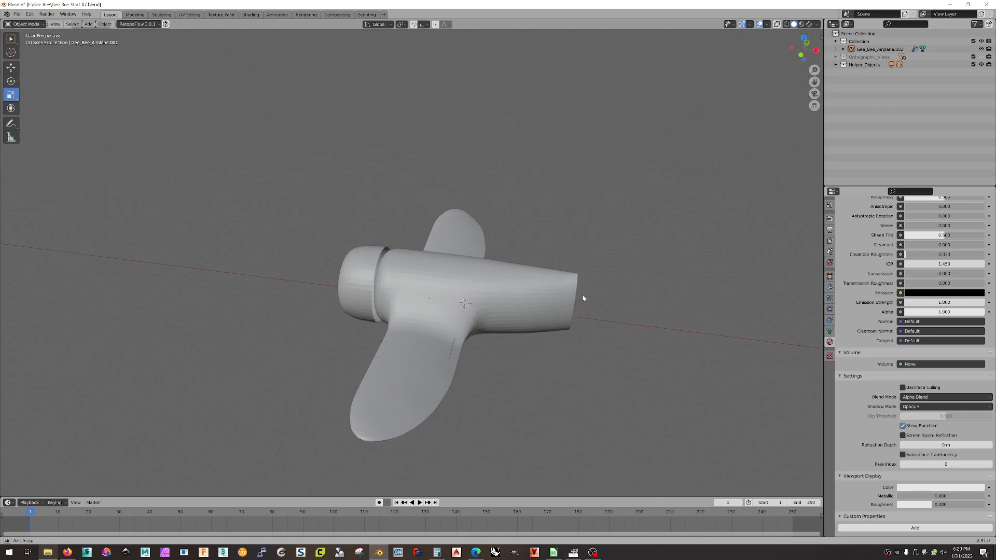
Raise the airplane's Subdivision modifier to 4 viewport levels, deselect the airplane and inspect its smoothed shape from several angles.
scroll(524, 332, up, 2)
click(466, 324)
scroll(446, 331, down, 3)
middle_drag(446, 330, 514, 337)
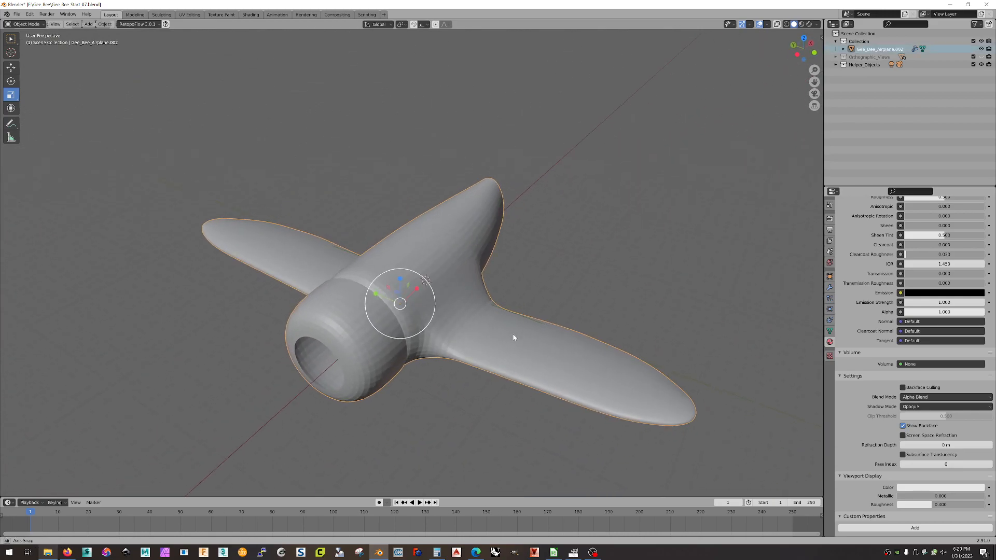
click(830, 288)
click(980, 252)
click(980, 252)
click(631, 245)
middle_drag(631, 245, 571, 313)
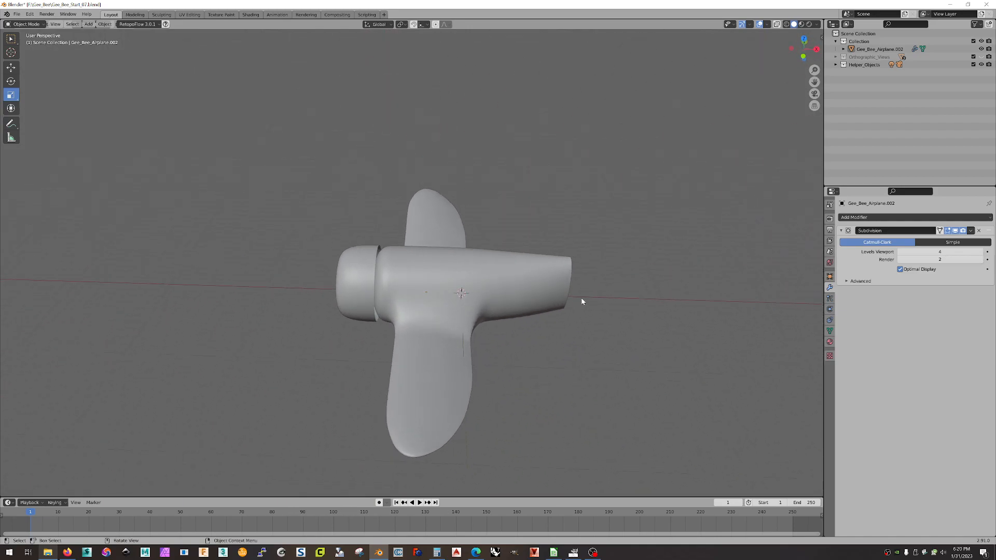
middle_drag(610, 224, 565, 281)
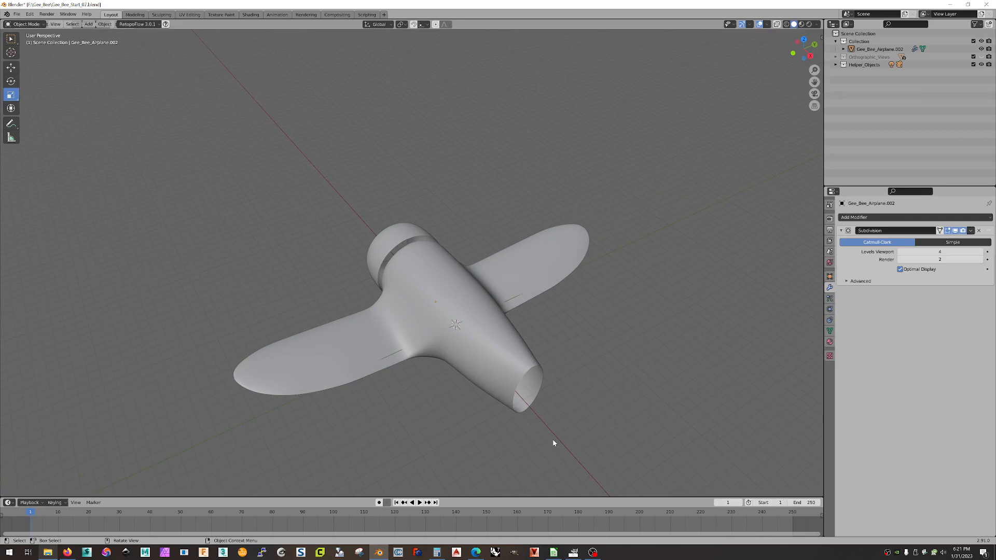
middle_drag(562, 356, 662, 353)
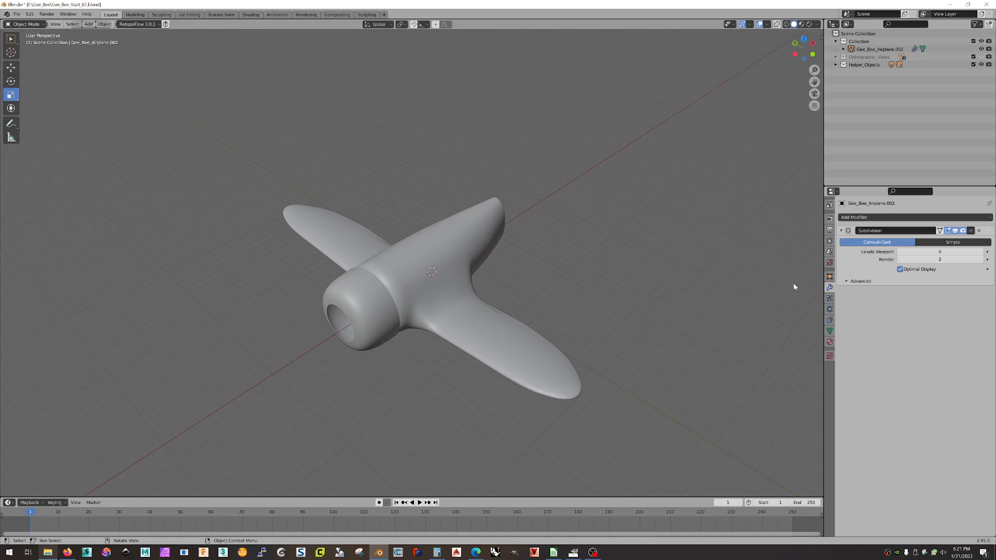
Set the alpha of the airplane material's Viewport Display color to 0.5.
click(829, 342)
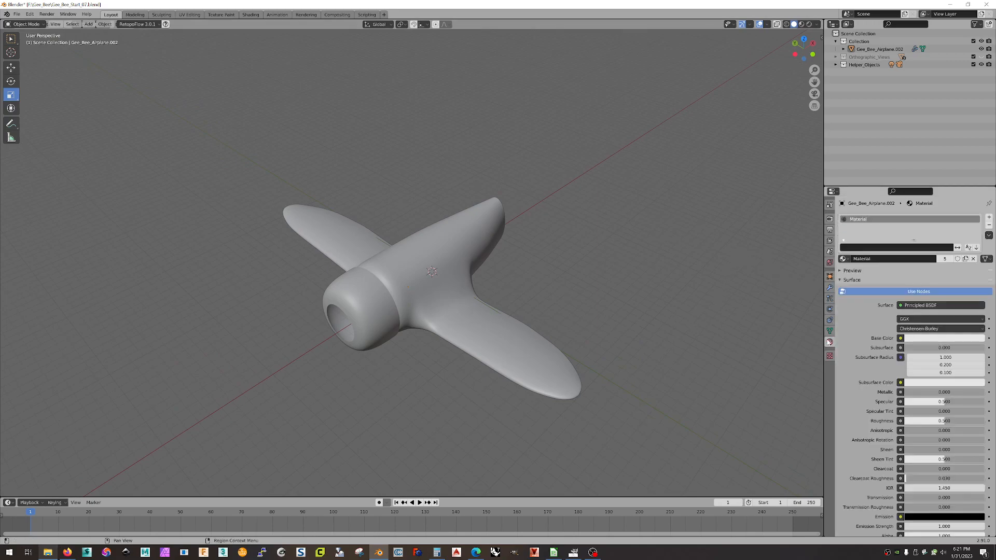
scroll(934, 486, down, 3)
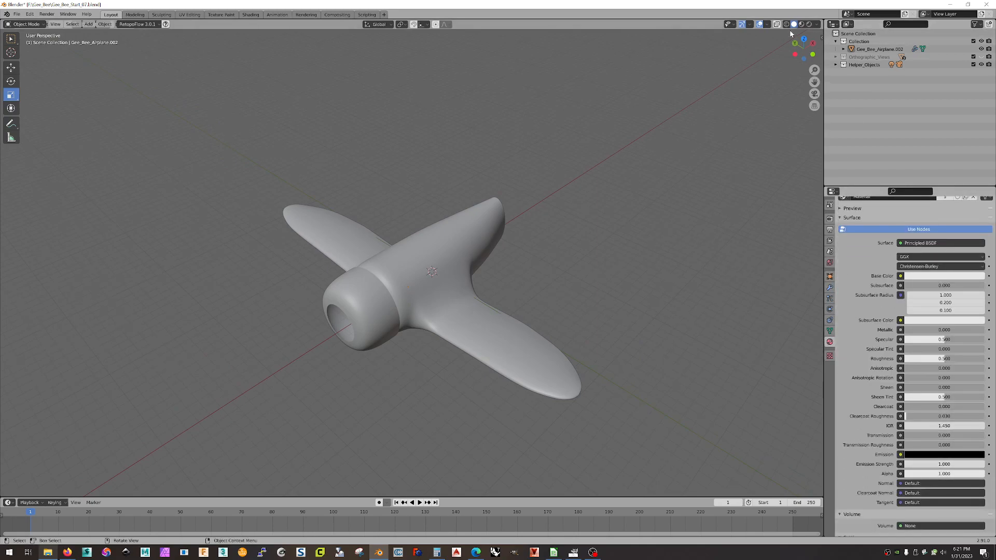
scroll(919, 475, down, 6)
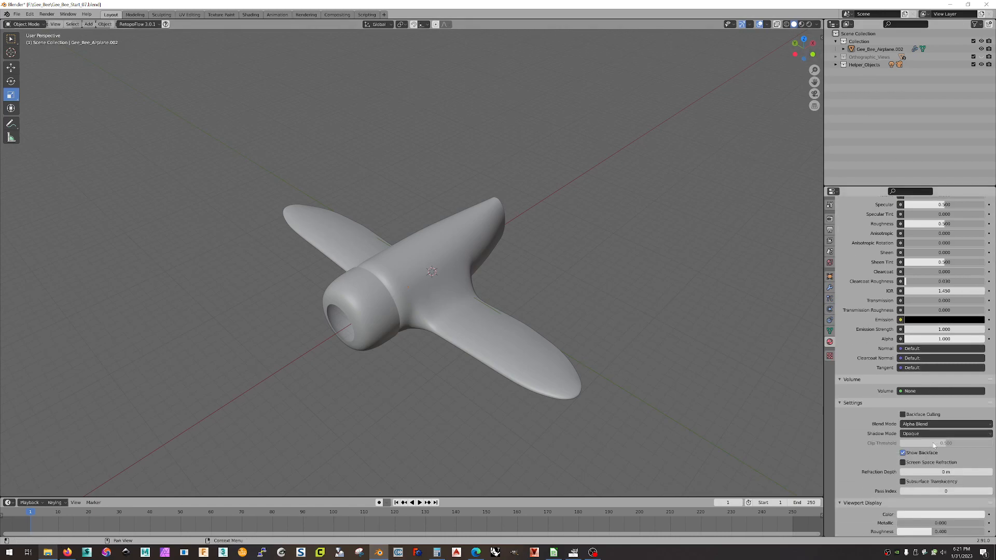
scroll(931, 461, down, 1)
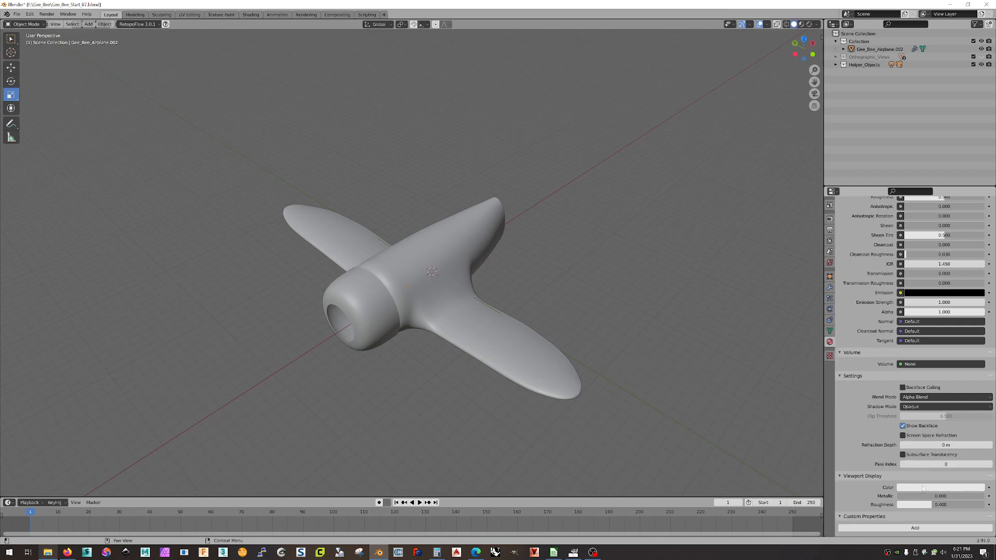
click(922, 487)
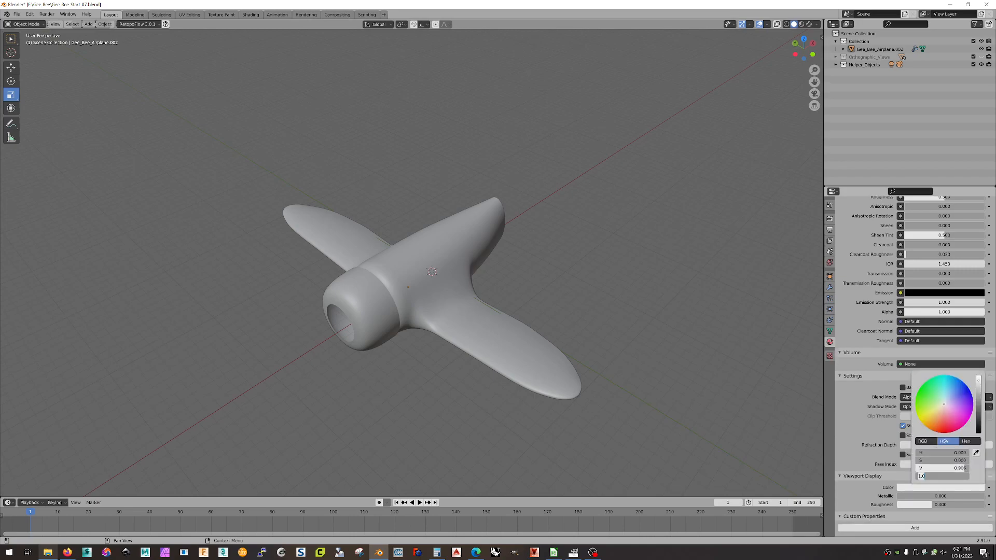
text(.5)
key(Return)
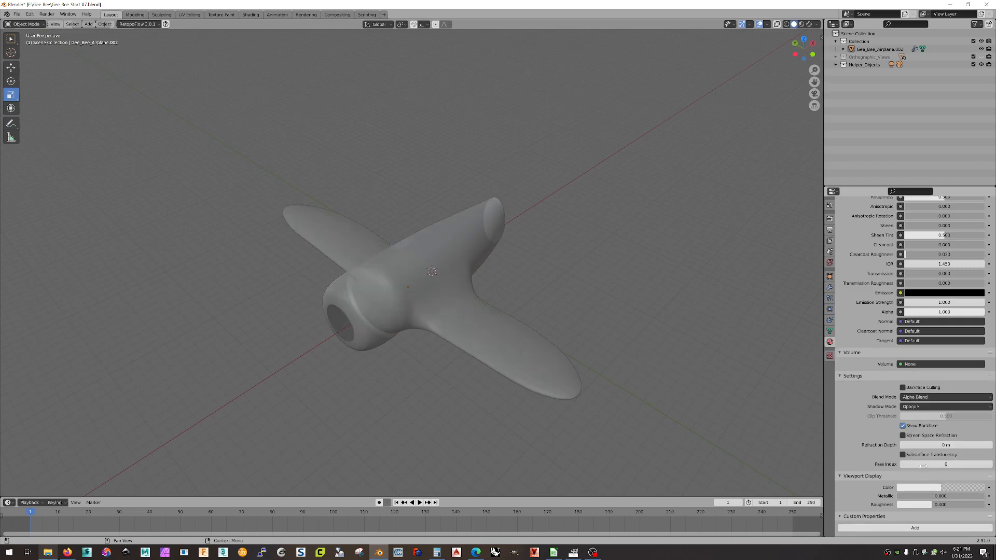
Compare surface alpha values of 0.2 and 1.0 on the airplane material in Material Preview shading.
click(950, 312)
click(802, 25)
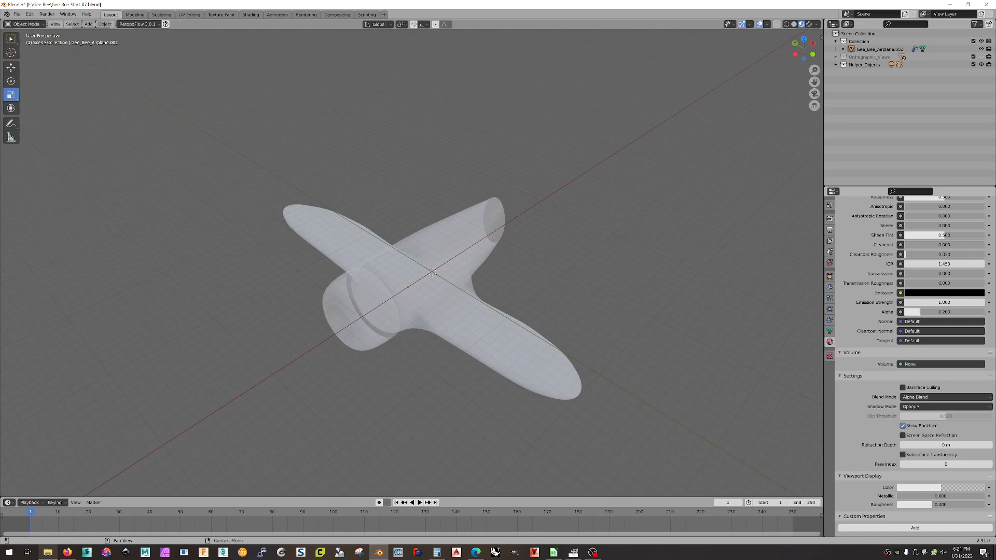
drag(921, 312, 984, 312)
middle_drag(640, 307, 653, 291)
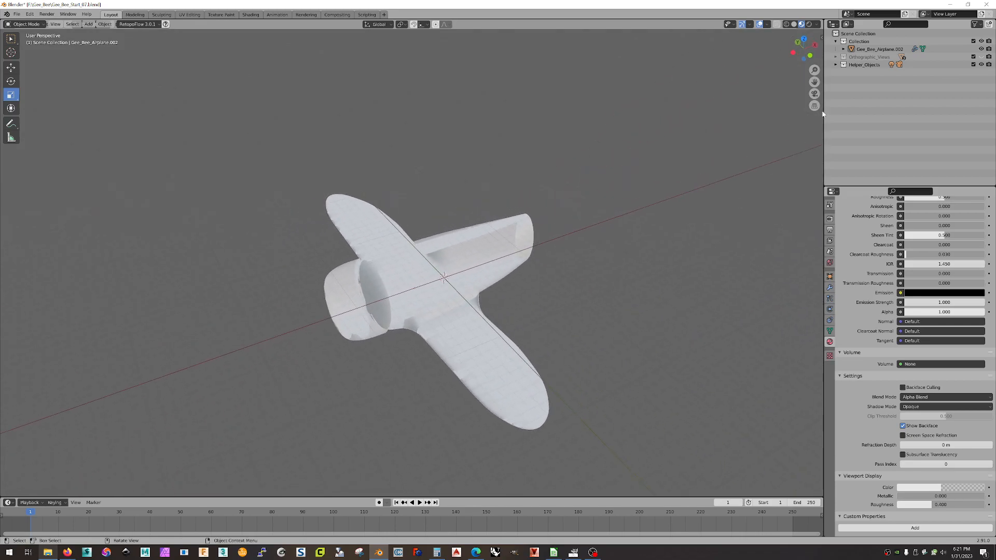
Check the airplane in Solid shading, return to Material Preview and set the material's surface alpha to 0.2.
click(794, 25)
mouse_move(711, 64)
middle_down()
mouse_move(573, 213)
mouse_move(609, 207)
mouse_move(540, 204)
middle_up()
click(801, 24)
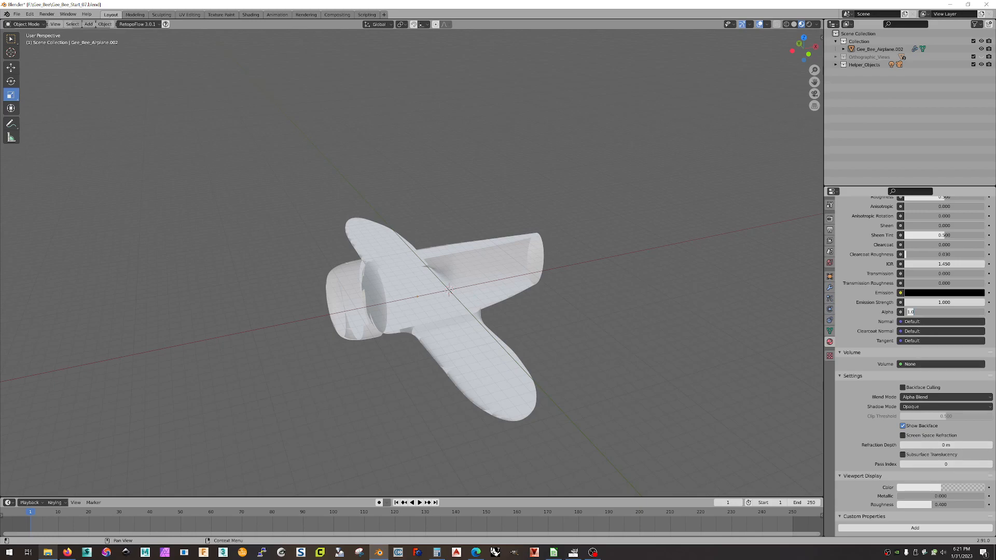
text(0.2)
key(Return)
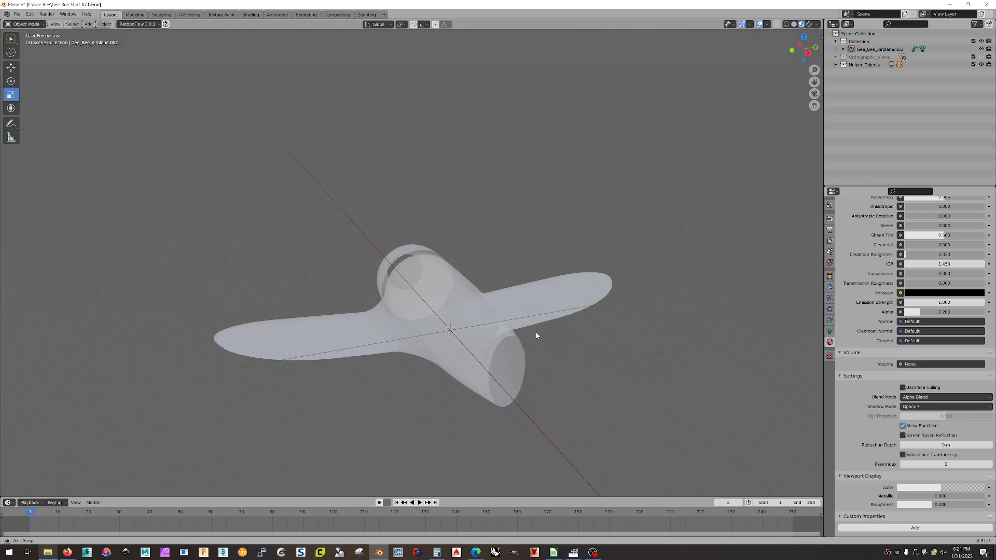